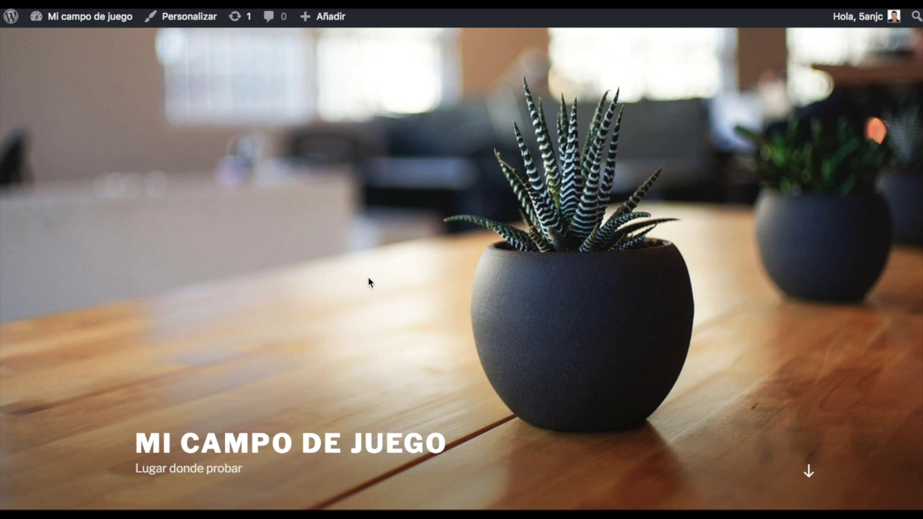
# Look through the site's front page, including the header, posts list and sidebar widgets.
pyautogui.scroll(-5, 336, 292)
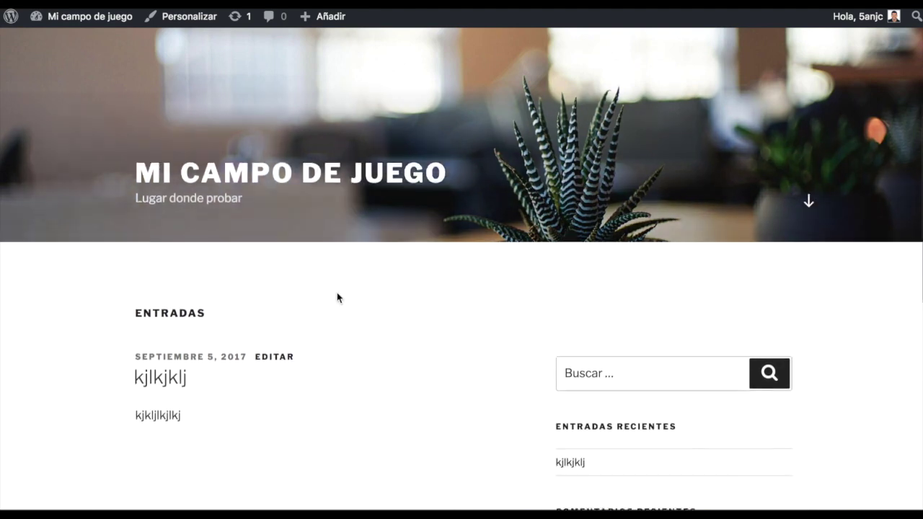
pyautogui.scroll(-2, 337, 298)
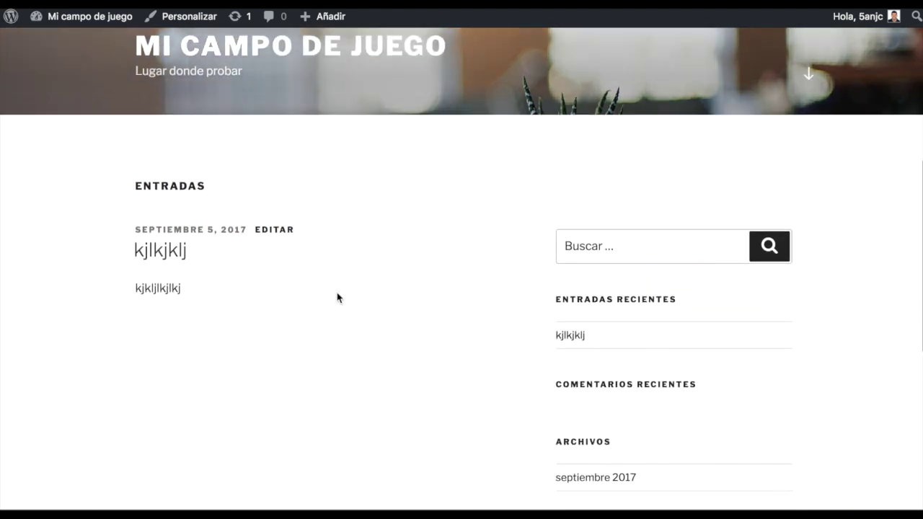
pyautogui.scroll(-4, 337, 298)
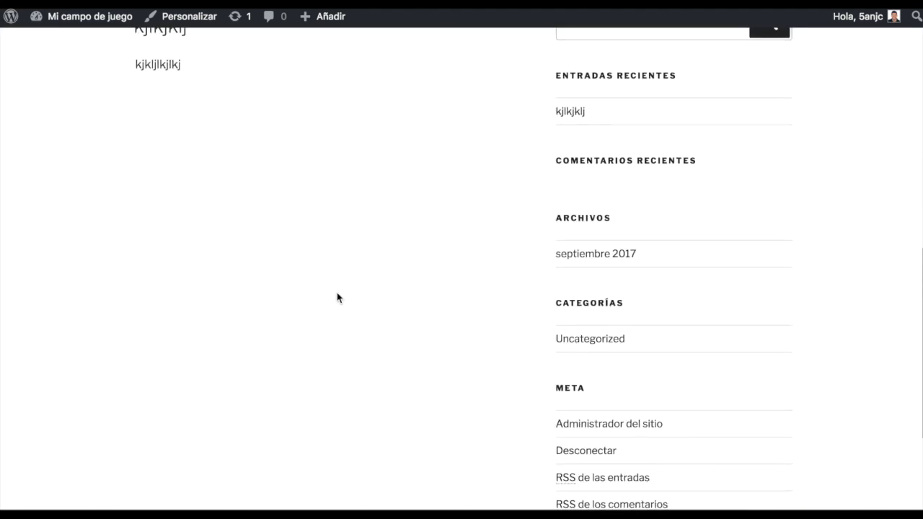
pyautogui.scroll(-3, 337, 298)
pyautogui.scroll(3, 337, 298)
pyautogui.scroll(10, 337, 297)
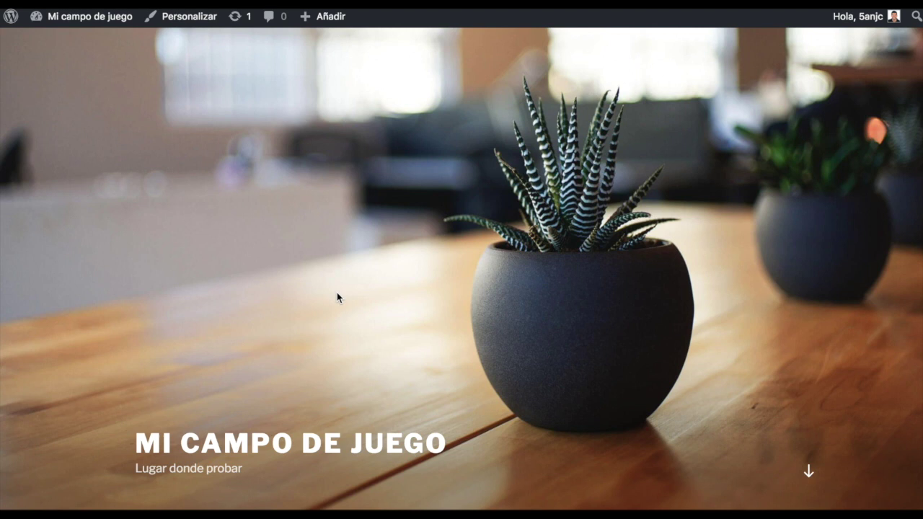
pyautogui.scroll(-1, 336, 292)
pyautogui.scroll(-1, 337, 292)
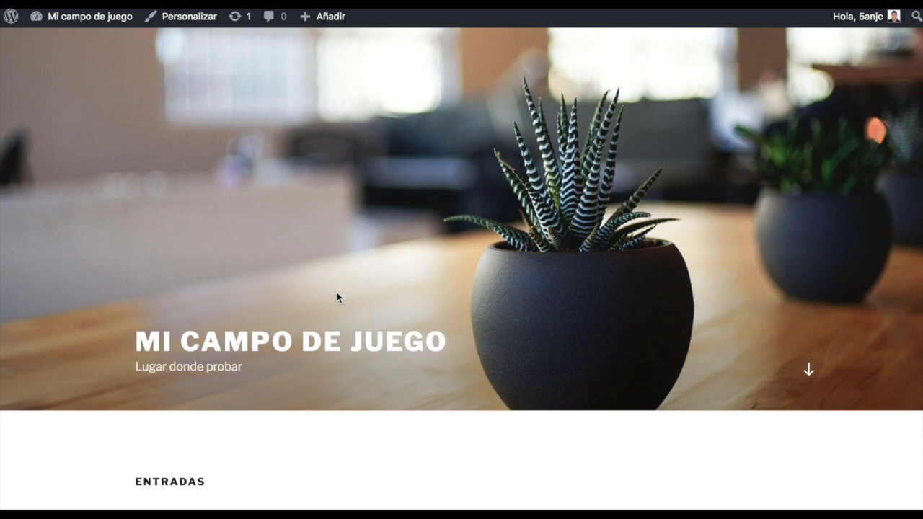
pyautogui.scroll(-1, 163, 208)
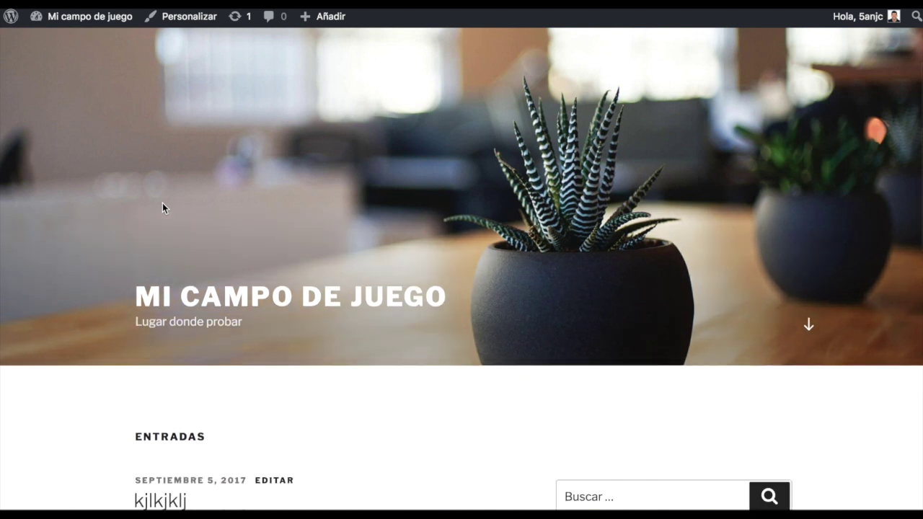
pyautogui.scroll(-2, 162, 205)
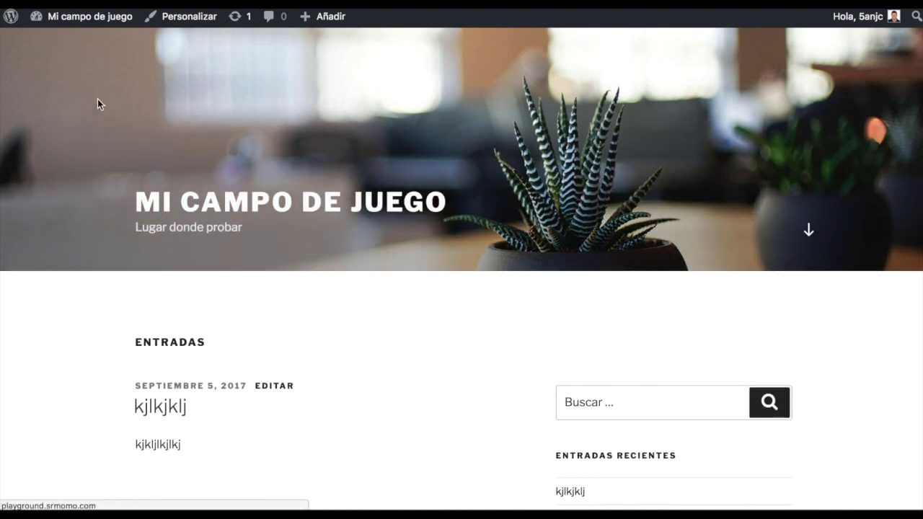
# Go to the site's admin dashboard and open the page for adding new plugins.
pyautogui.click(82, 24)
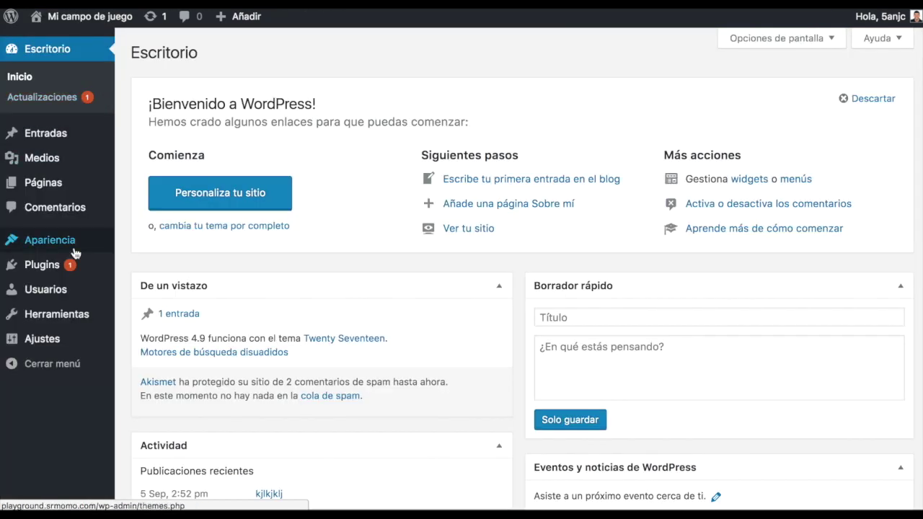
pyautogui.moveTo(57, 249)
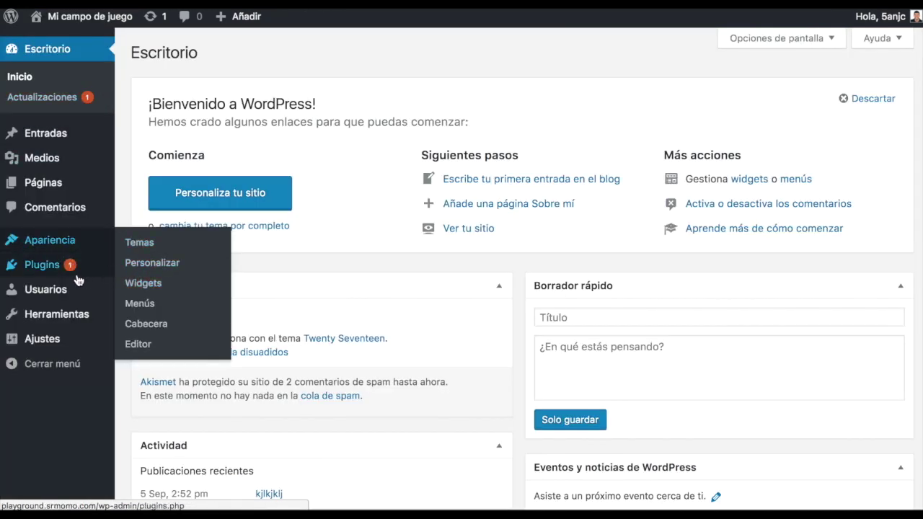
pyautogui.moveTo(118, 262)
pyautogui.click(141, 293)
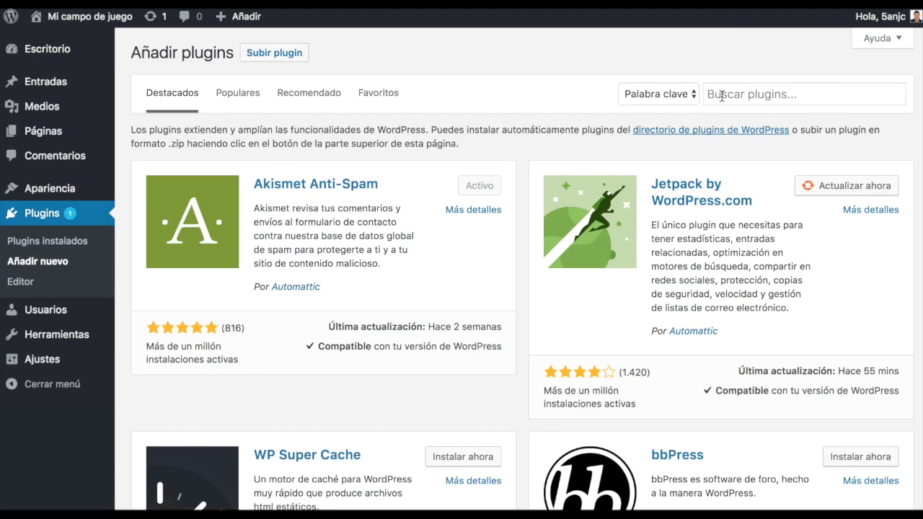
# Search the plugin directory for "duplicator", then install and activate Duplicator – WordPress Migration Plugin.
pyautogui.click(721, 95)
pyautogui.write('duplicator')
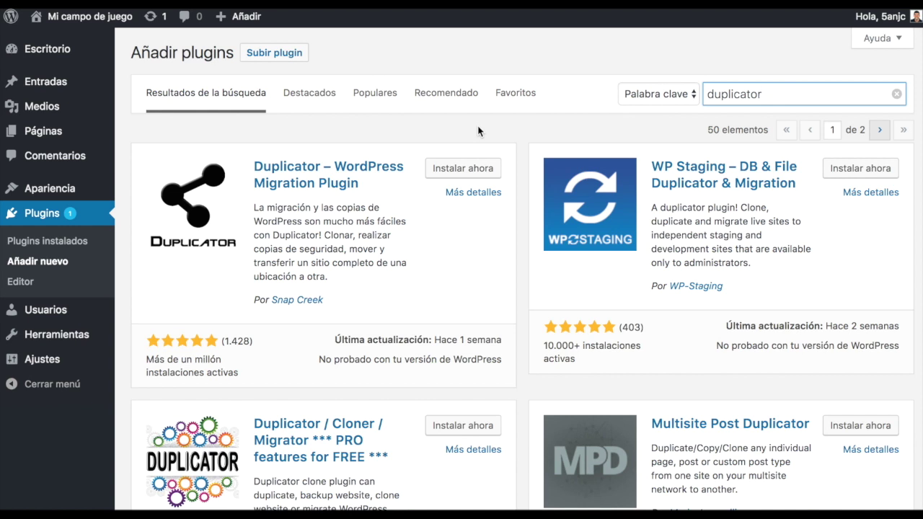
pyautogui.click(451, 169)
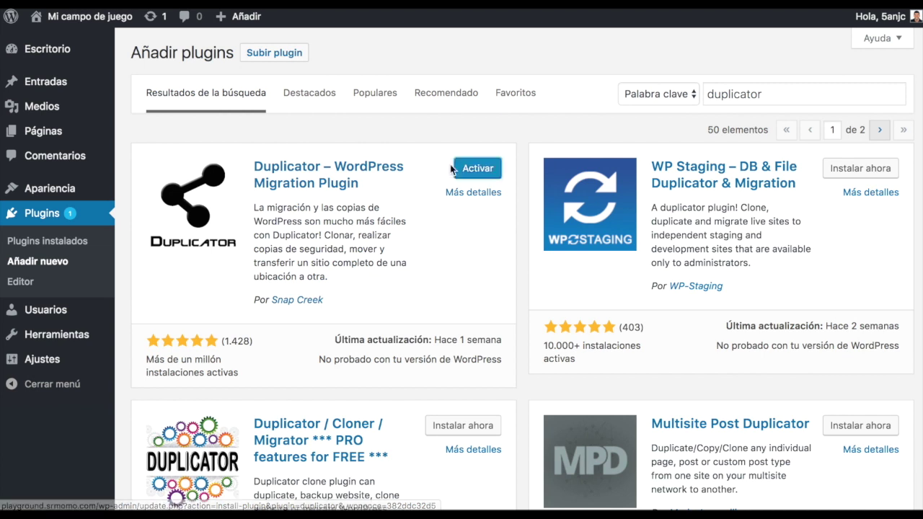
pyautogui.click(464, 172)
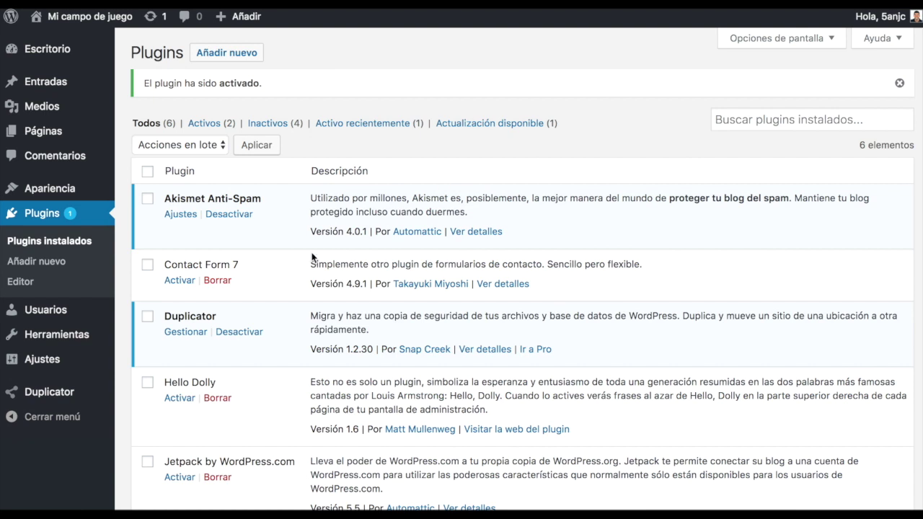
# Open Duplicator's package list and start creating a new package.
pyautogui.scroll(-2, 313, 258)
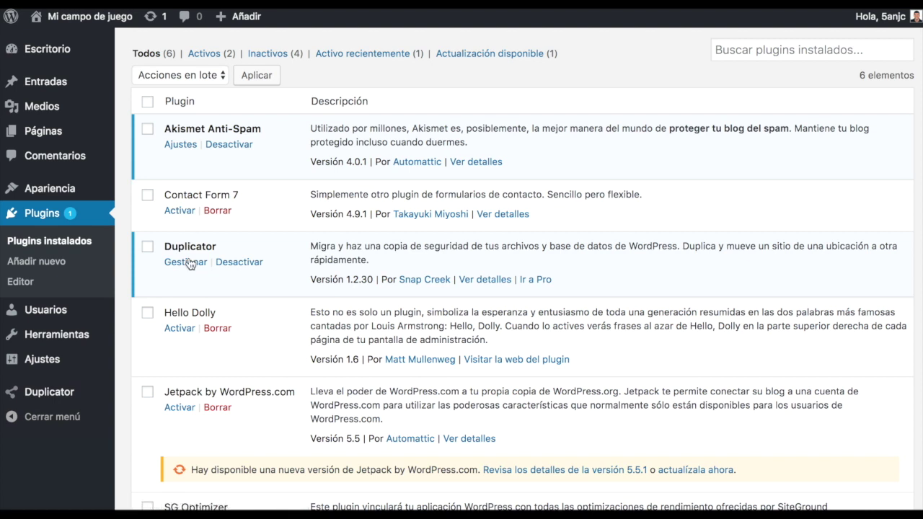
pyautogui.click(66, 395)
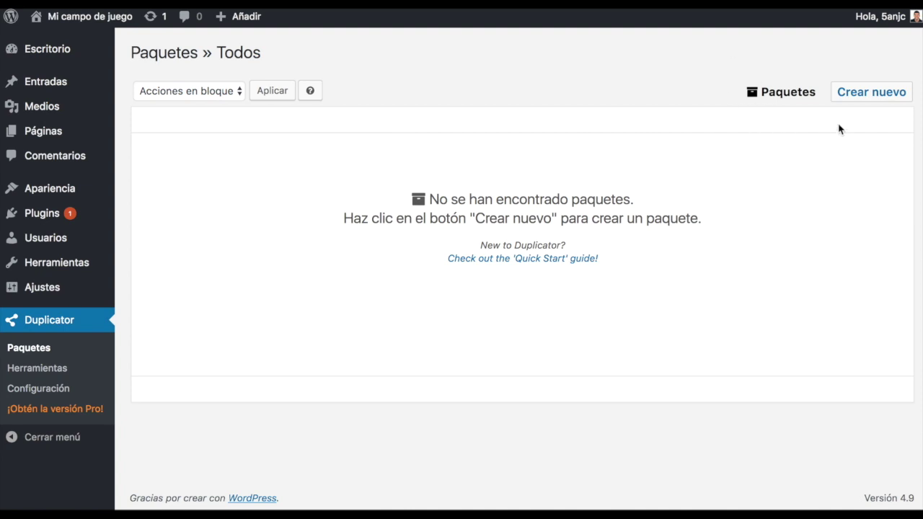
pyautogui.click(862, 99)
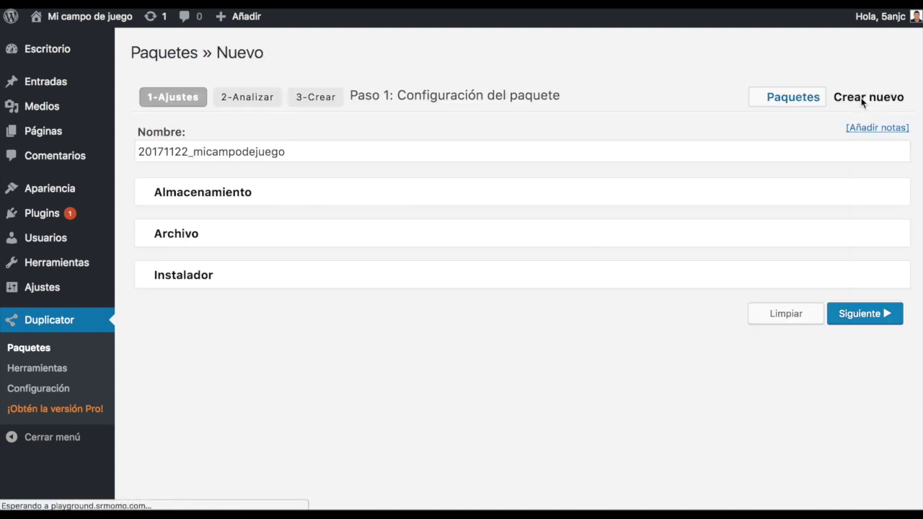
pyautogui.moveTo(396, 97); pyautogui.dragTo(560, 99)
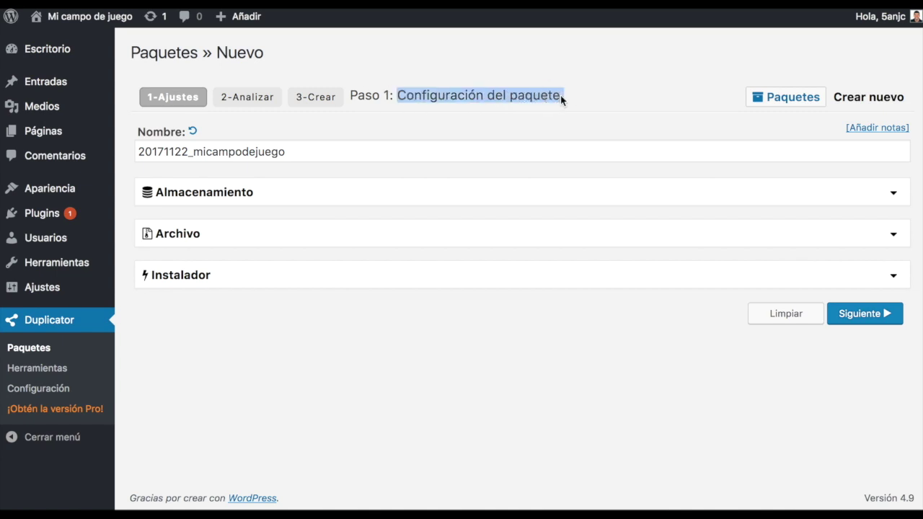
pyautogui.click(560, 96)
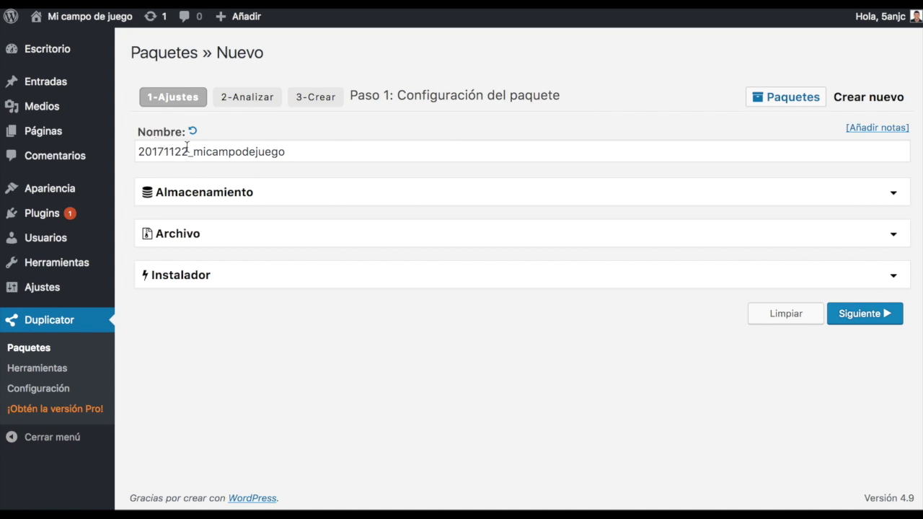
pyautogui.click(288, 151)
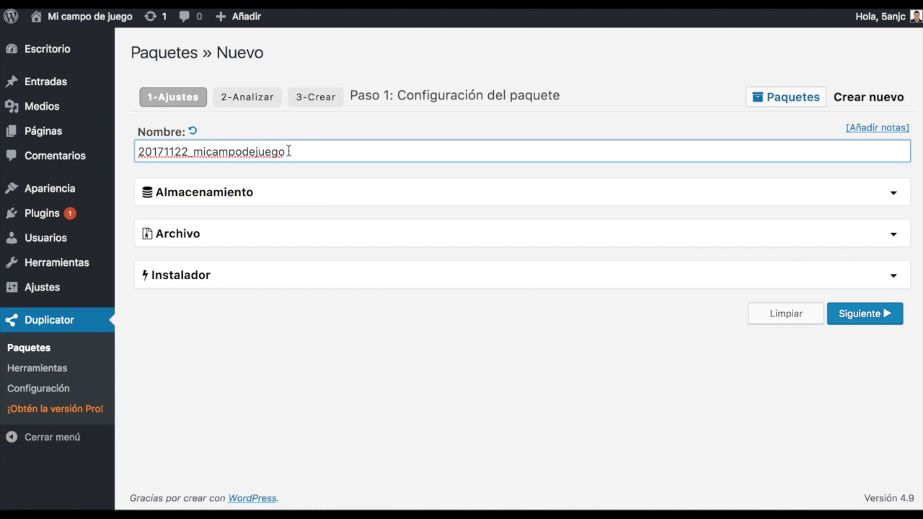
pyautogui.write('2')
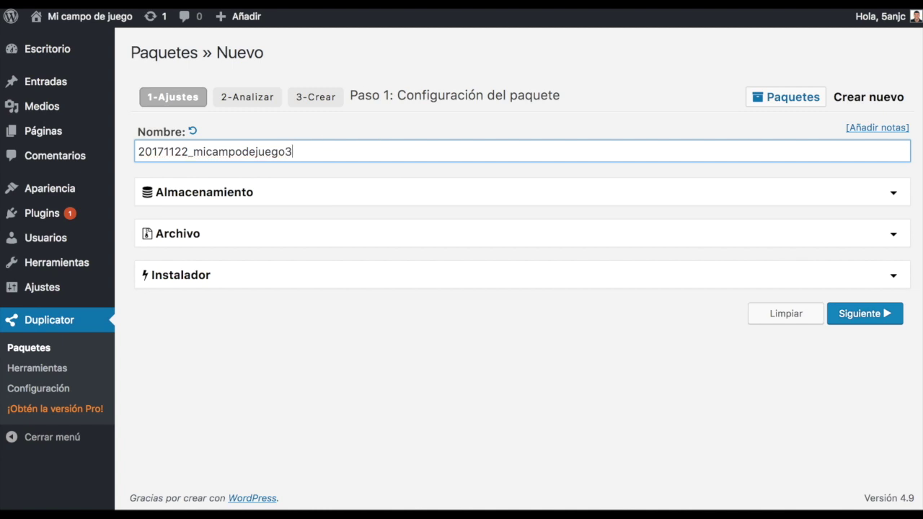
pyautogui.press('BackSpace')
# Examine the new package's storage section, checking the default local location, and collapse it.
pyautogui.click(303, 194)
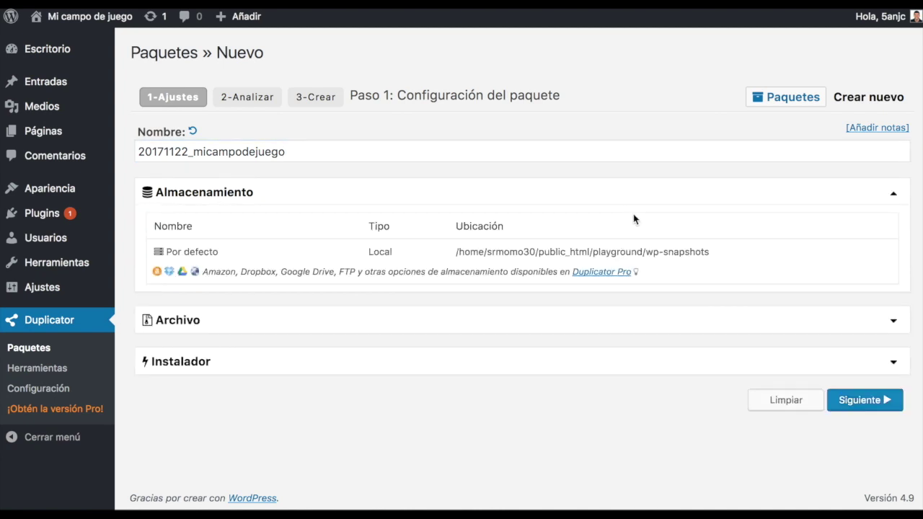
pyautogui.moveTo(644, 255); pyautogui.dragTo(716, 253)
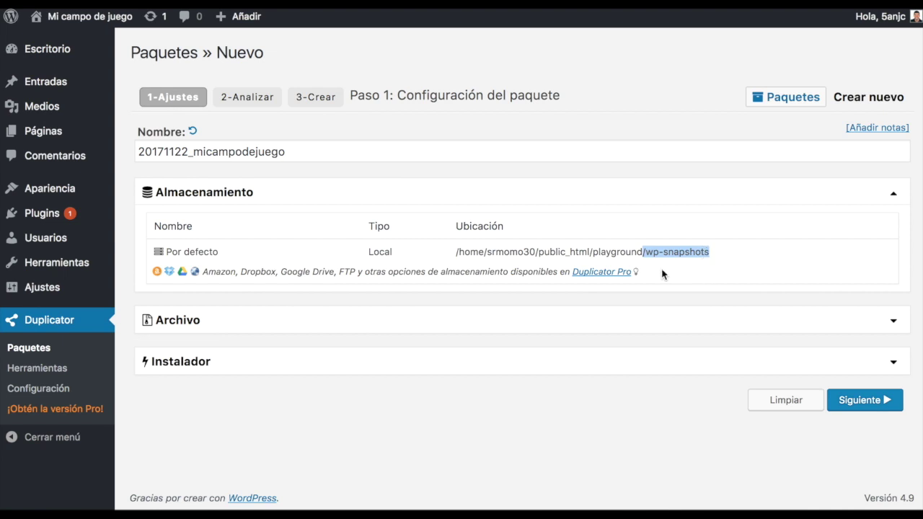
pyautogui.click(447, 195)
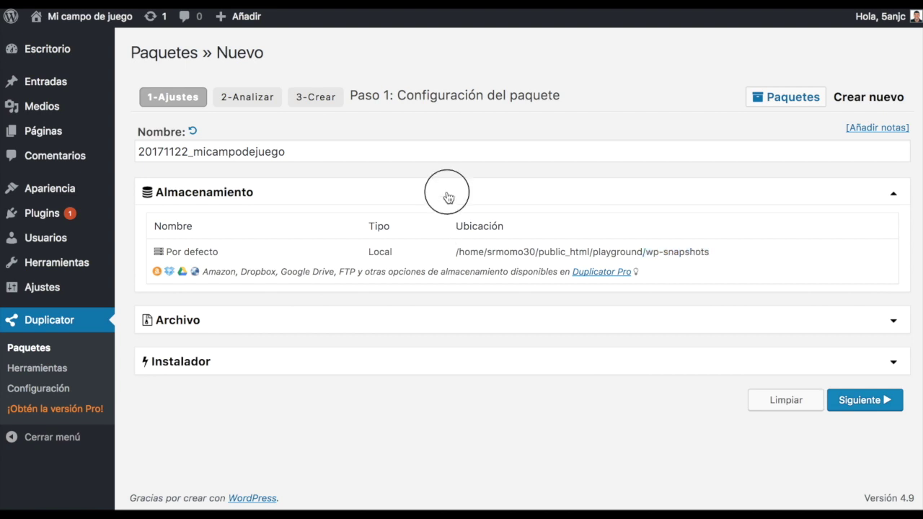
# Examine the package's archive section, including the directory, file extension and file exclusion filters, and collapse it.
pyautogui.click(411, 232)
pyautogui.scroll(-3, 397, 270)
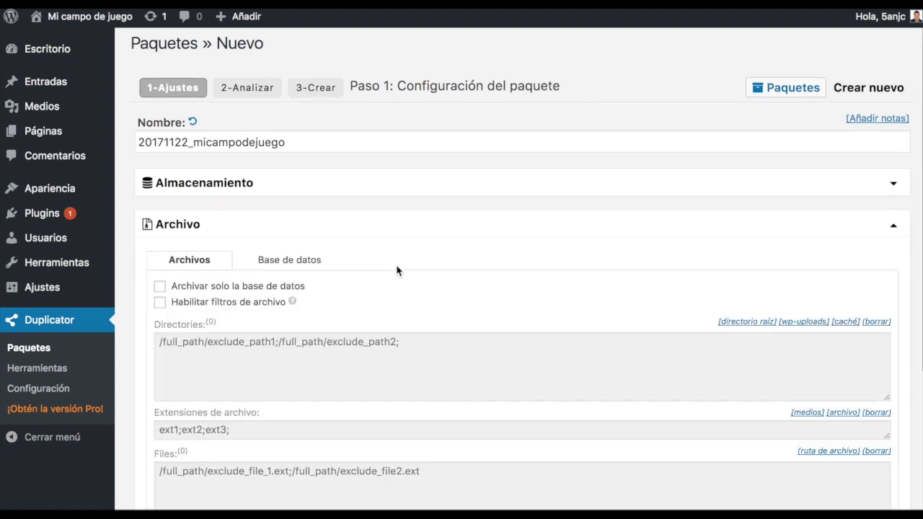
pyautogui.click(268, 225)
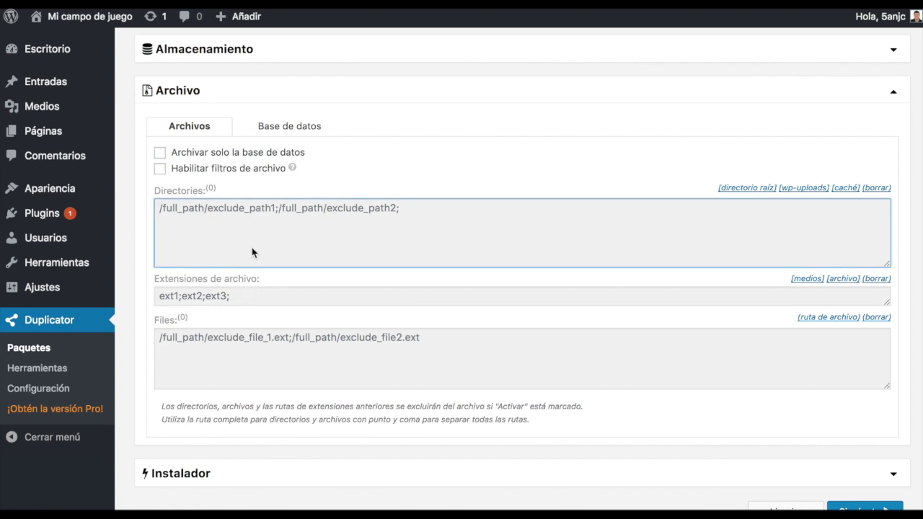
pyautogui.click(251, 295)
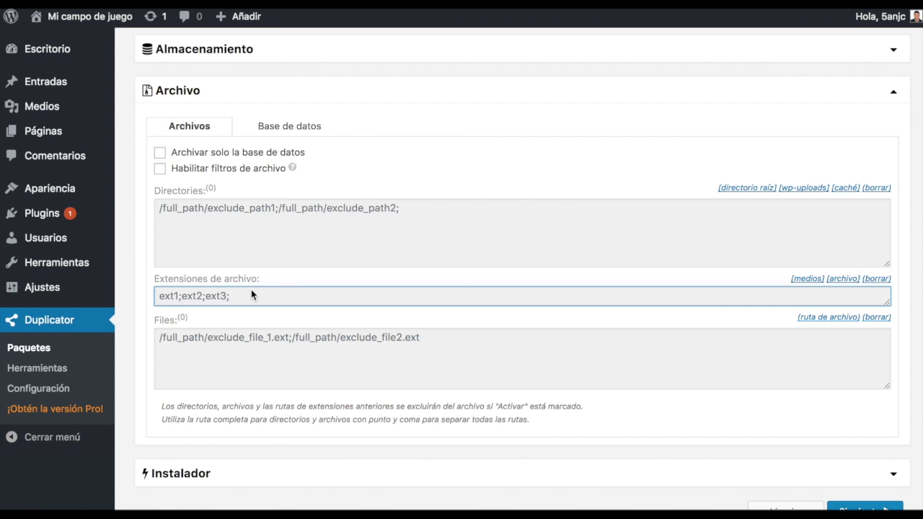
pyautogui.click(244, 337)
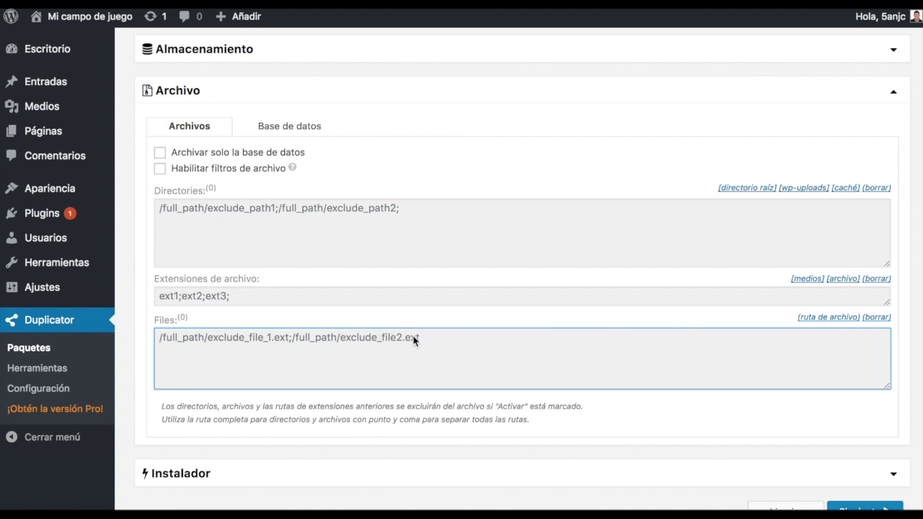
pyautogui.click(260, 97)
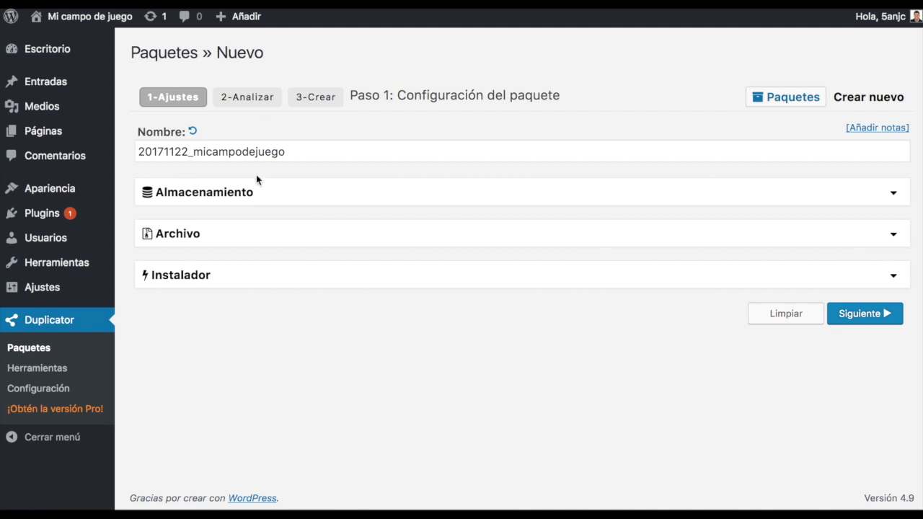
# Examine the optional MySQL server fields in the package's installer section and collapse it.
pyautogui.click(253, 278)
pyautogui.scroll(-1, 353, 315)
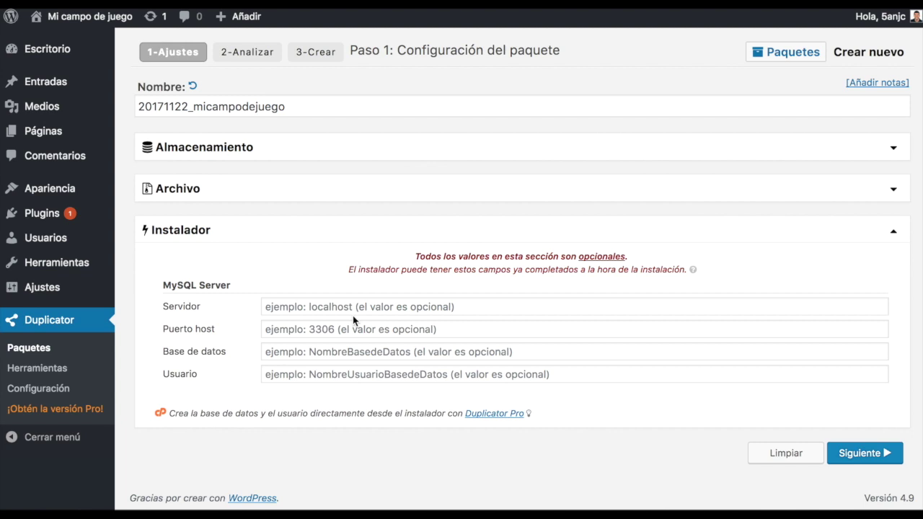
pyautogui.click(321, 235)
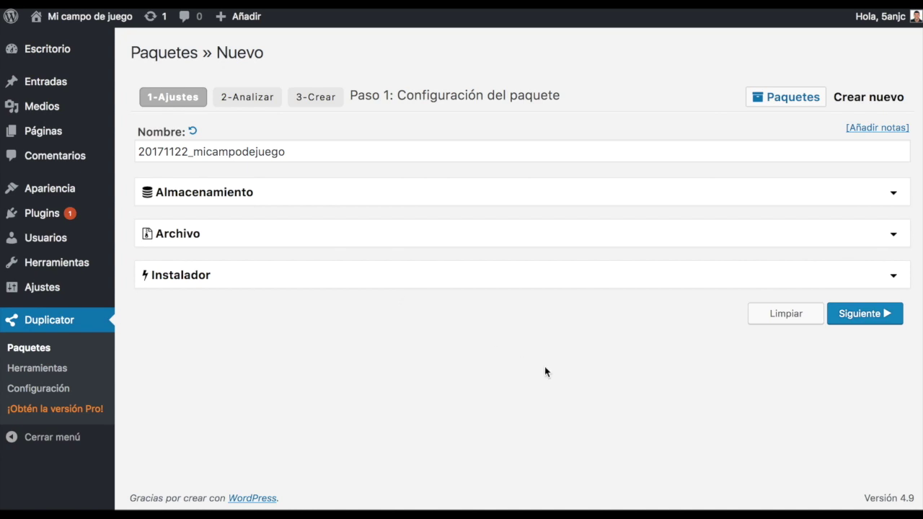
# Proceed to the package's system analysis and review the size check details for the archive files.
pyautogui.click(857, 311)
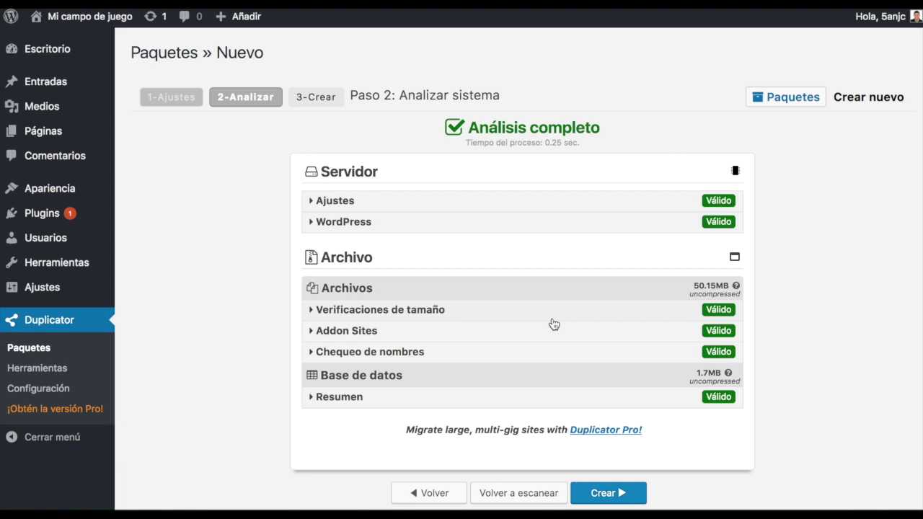
pyautogui.click(554, 318)
pyautogui.scroll(-2, 417, 317)
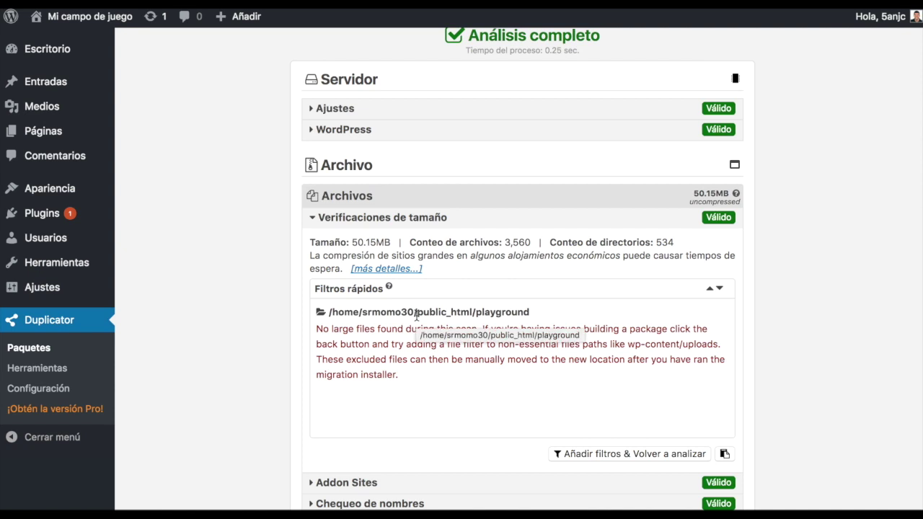
pyautogui.moveTo(309, 244); pyautogui.dragTo(391, 242)
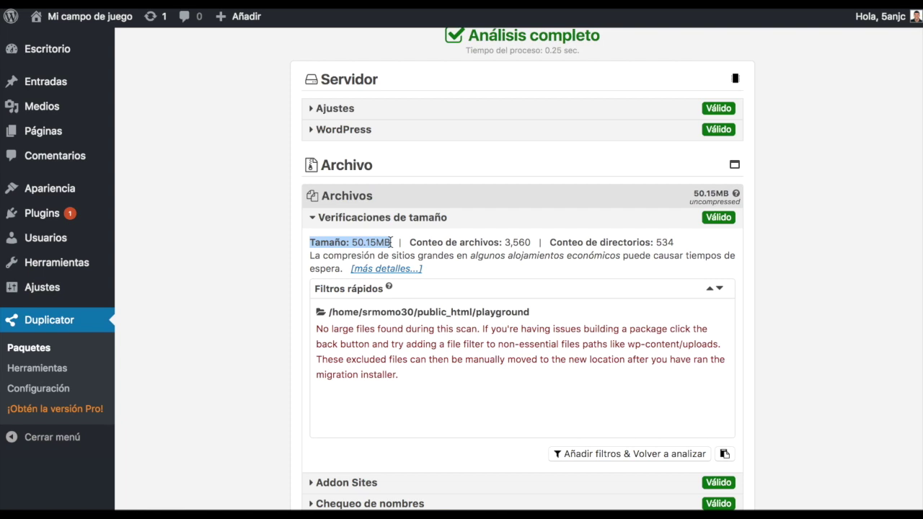
pyautogui.click(371, 242)
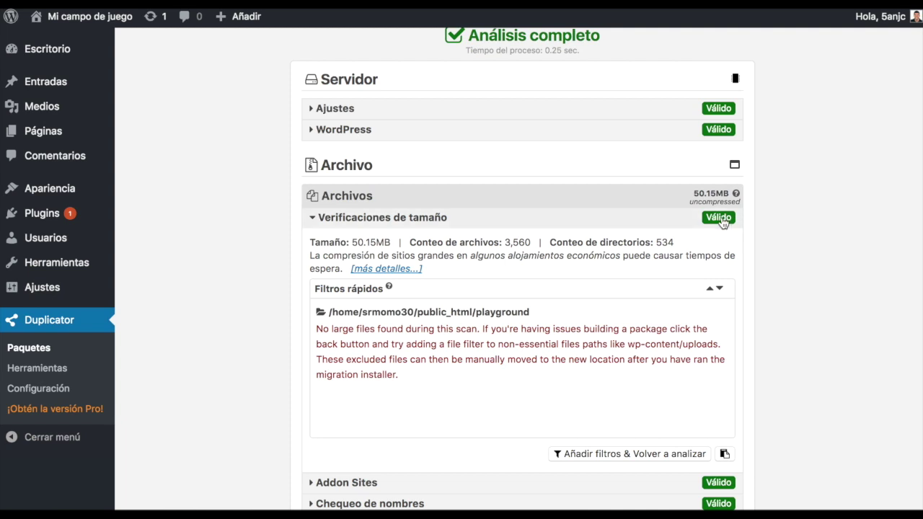
pyautogui.click(691, 216)
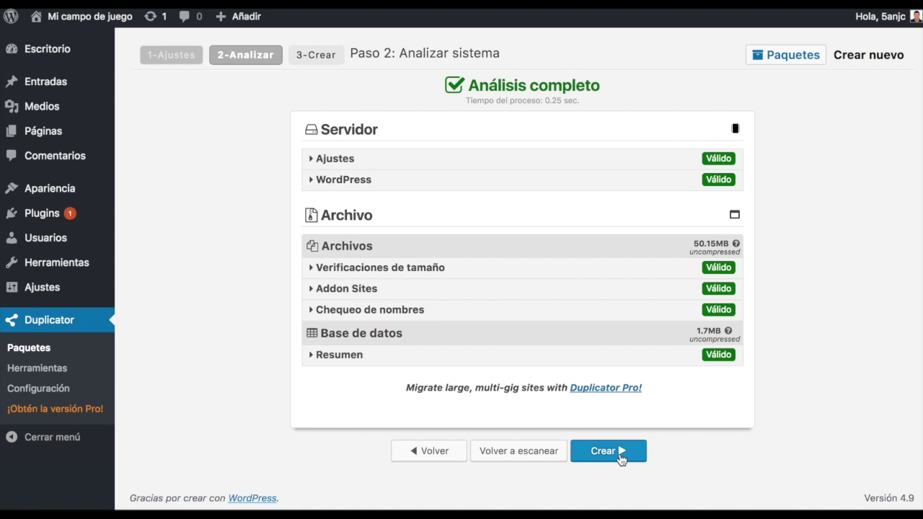
# Build the Duplicator package from the completed system analysis and open the list of all packages.
pyautogui.click(621, 458)
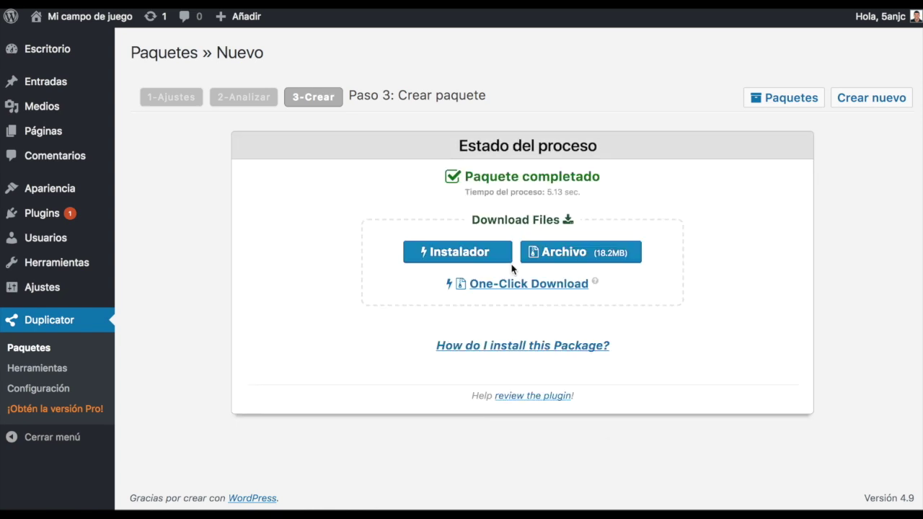
pyautogui.moveTo(548, 191); pyautogui.dragTo(578, 192)
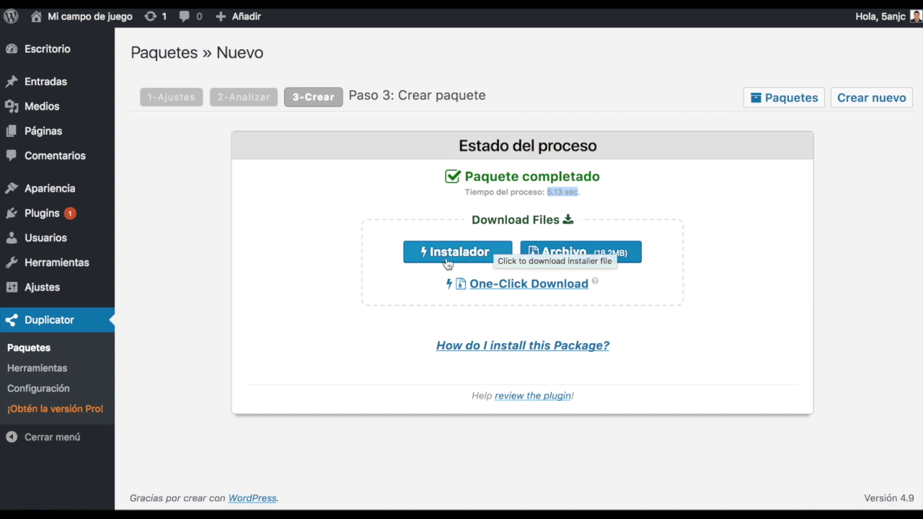
pyautogui.click(171, 336)
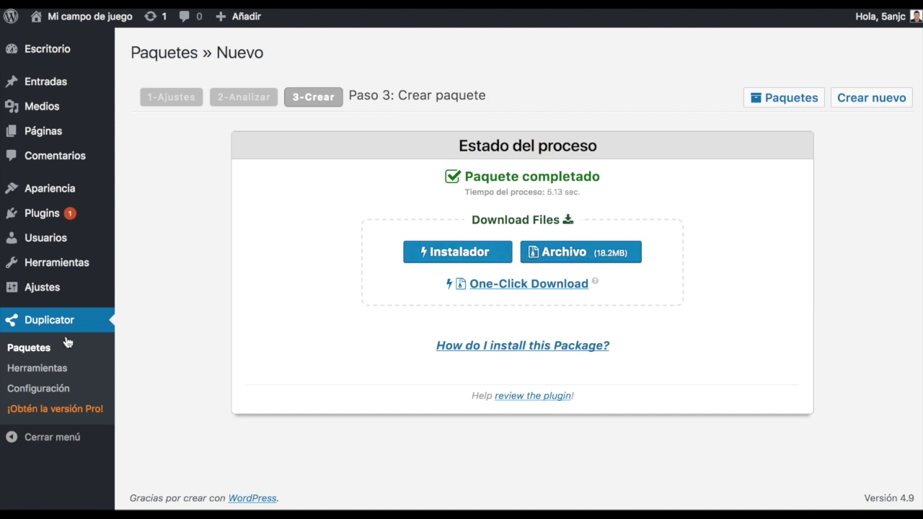
pyautogui.click(37, 356)
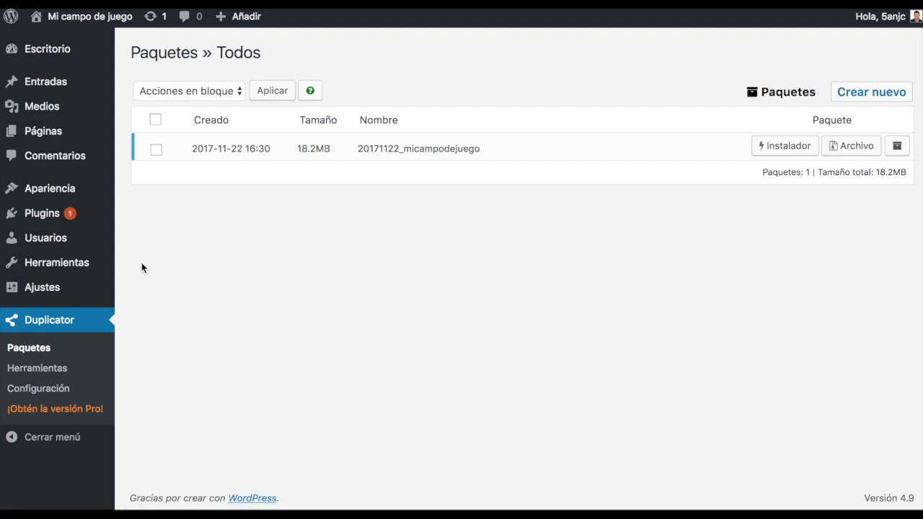
pyautogui.click(58, 330)
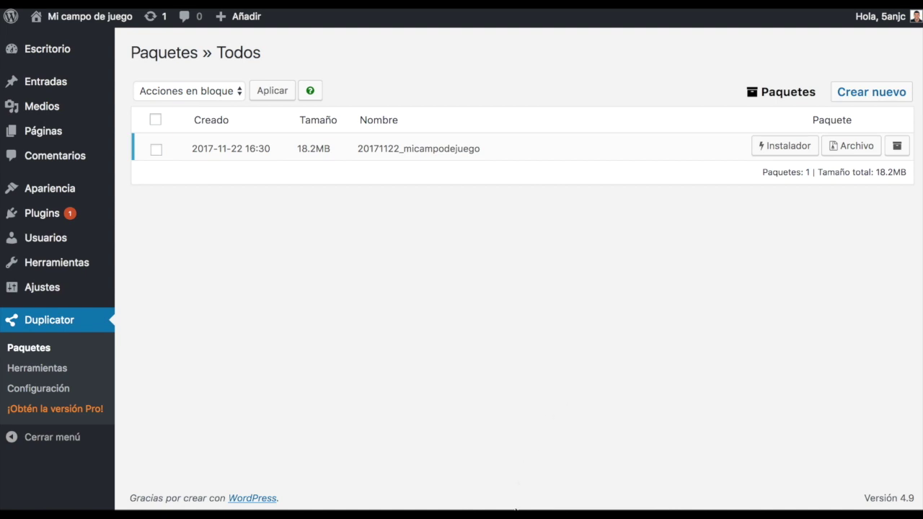
# Switch to FileZilla, refresh the local Desktop listing and check that the remote site is set to /srmomo/temporal.
pyautogui.moveTo(498, 505)
pyautogui.click(580, 498)
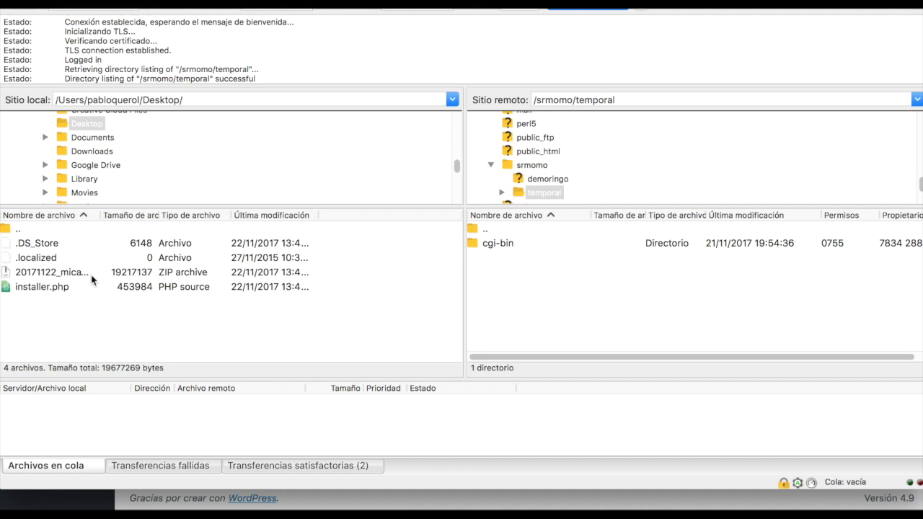
pyautogui.rightClick(105, 338)
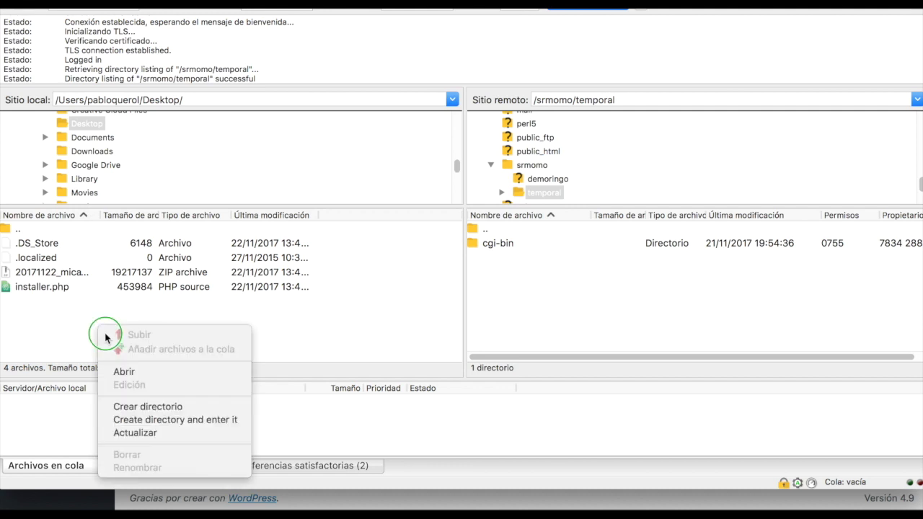
pyautogui.click(126, 433)
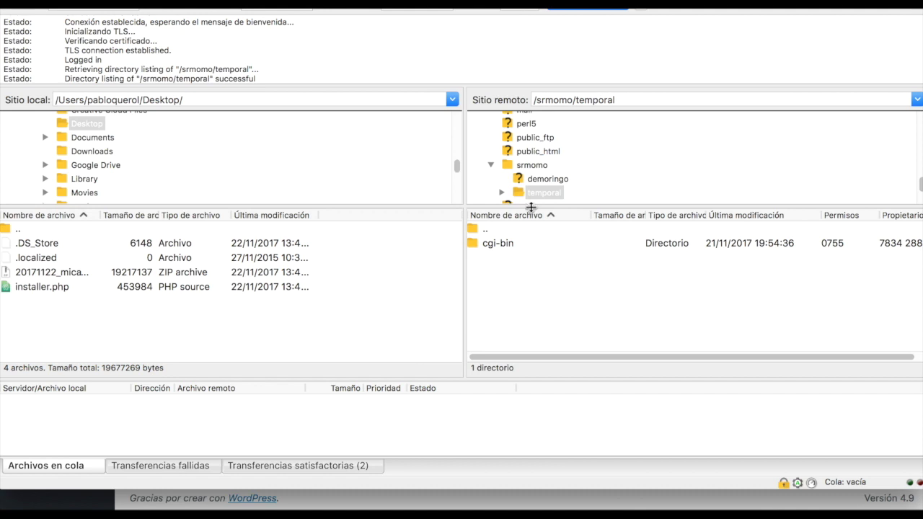
pyautogui.moveTo(578, 100); pyautogui.dragTo(634, 100)
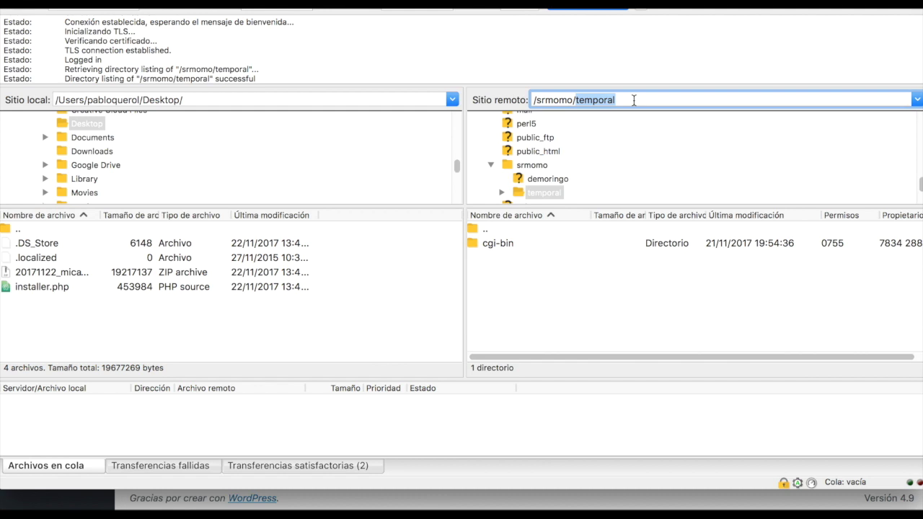
pyautogui.click(600, 275)
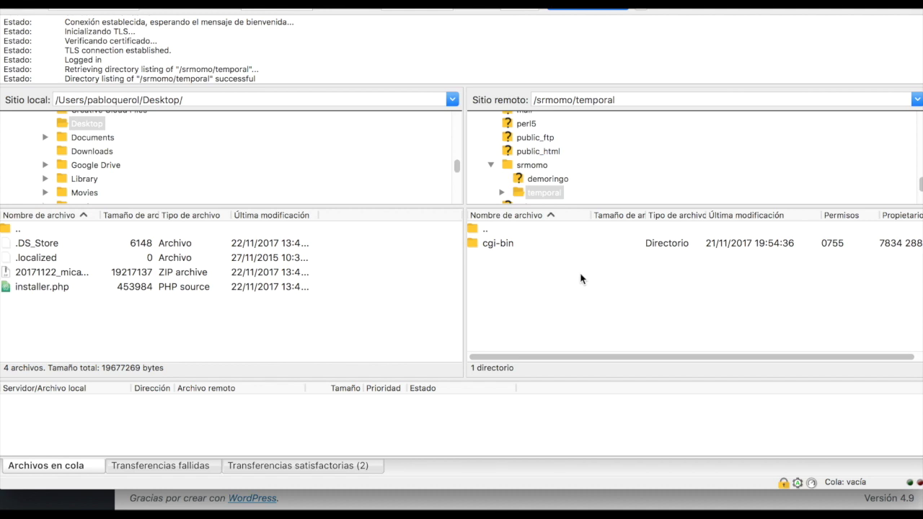
# Upload installer.php and the package's ZIP archive from the local Desktop to the remote /srmomo/temporal folder.
pyautogui.click(303, 305)
pyautogui.click(276, 282)
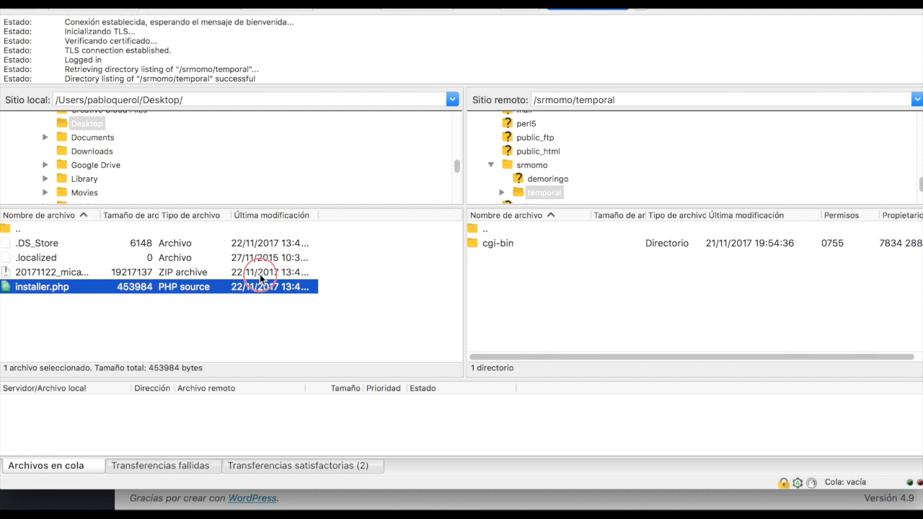
pyautogui.keyDown('shift'); pyautogui.click(260, 274); pyautogui.keyUp('shift')
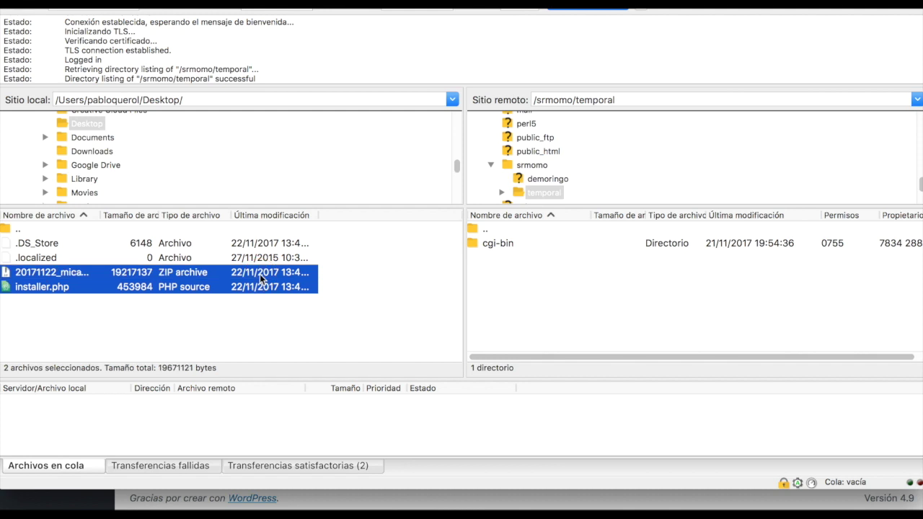
pyautogui.rightClick(260, 274)
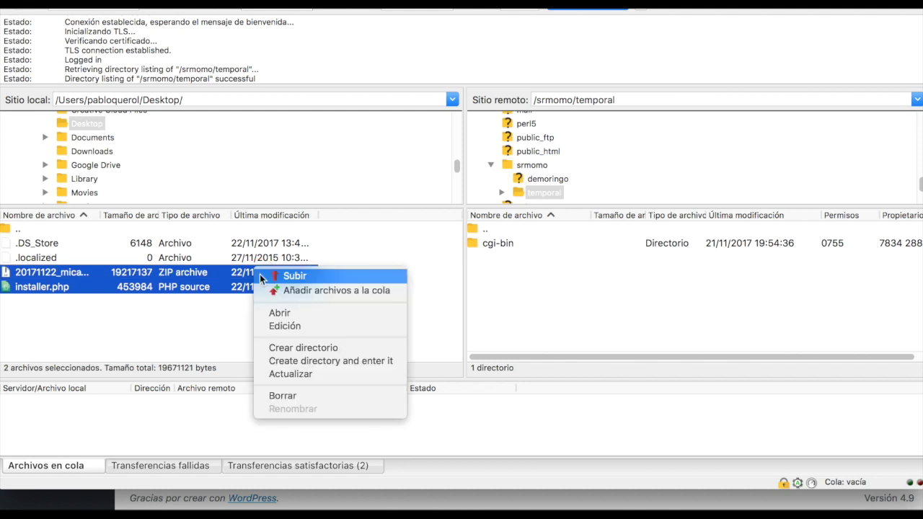
pyautogui.click(262, 276)
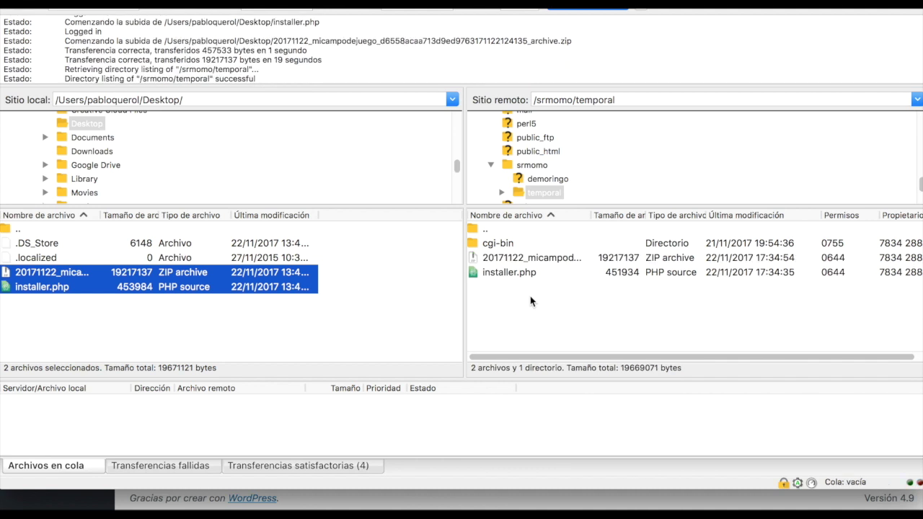
# Check the uploaded ZIP archive and installer.php on the server, and switch to the browser to open the installer page.
pyautogui.click(534, 261)
pyautogui.click(534, 271)
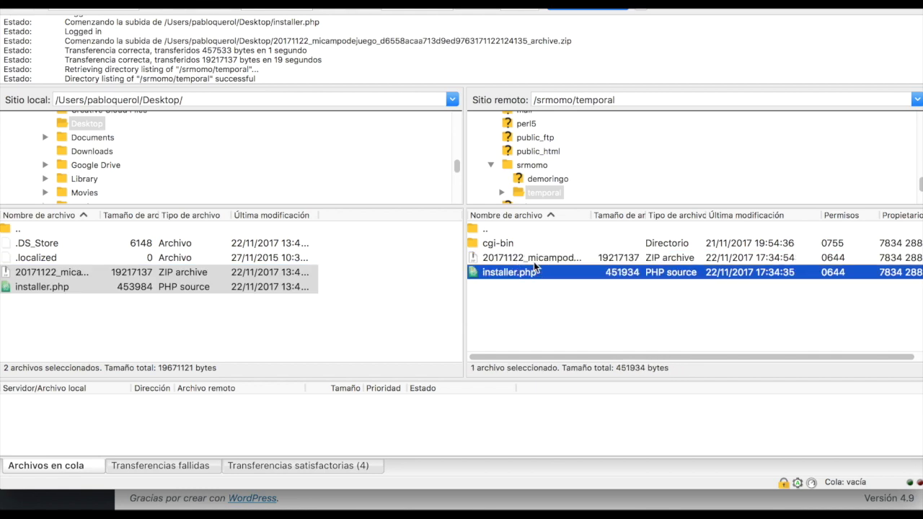
pyautogui.hotkey('ctrl', 'Up')
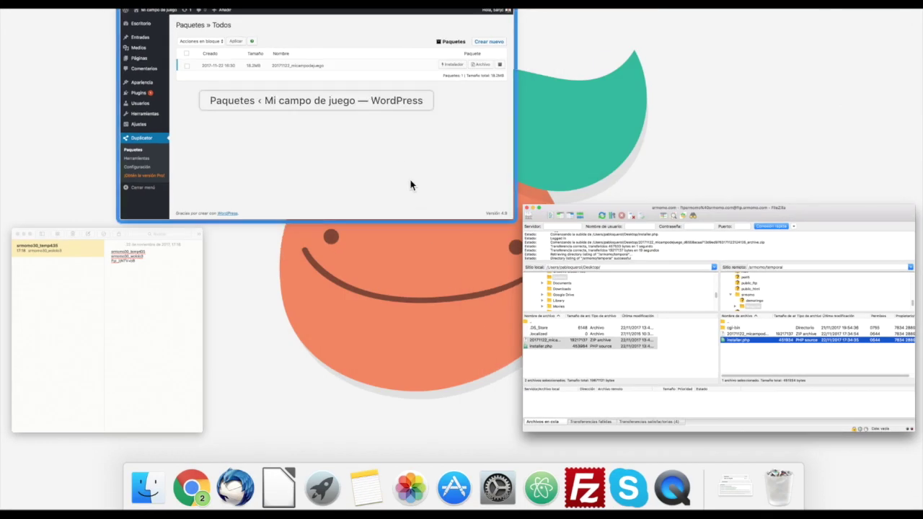
pyautogui.click(398, 146)
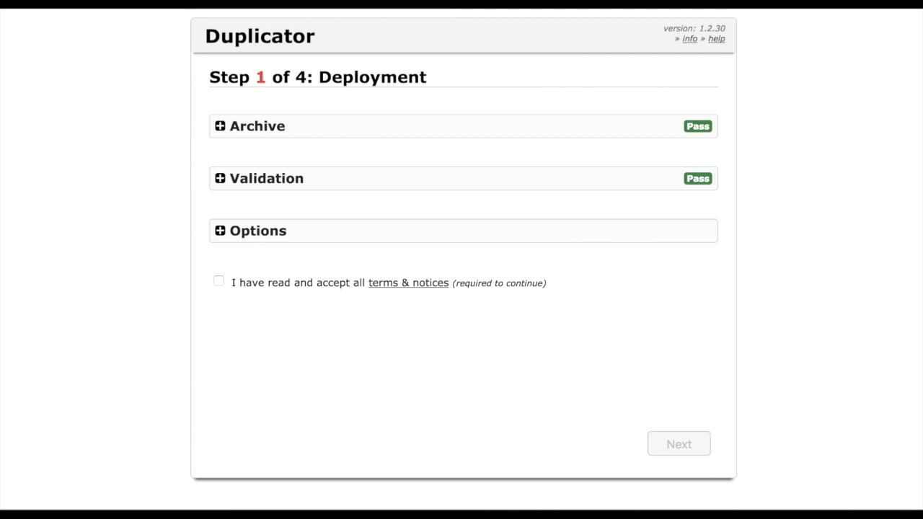
# Examine the Archive, Validation and Options sections of the installer's Deployment step, collapsing each one after reviewing it.
pyautogui.click(670, 136)
pyautogui.click(670, 136)
pyautogui.click(662, 189)
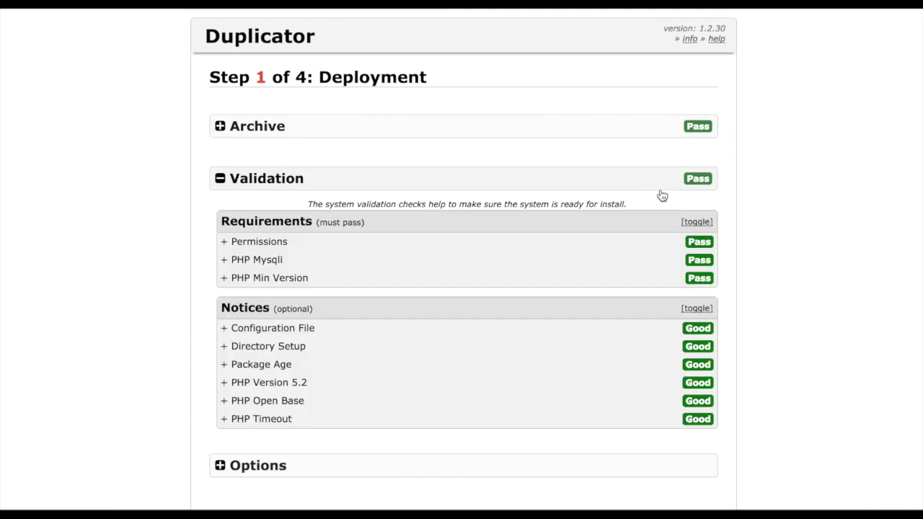
pyautogui.click(661, 190)
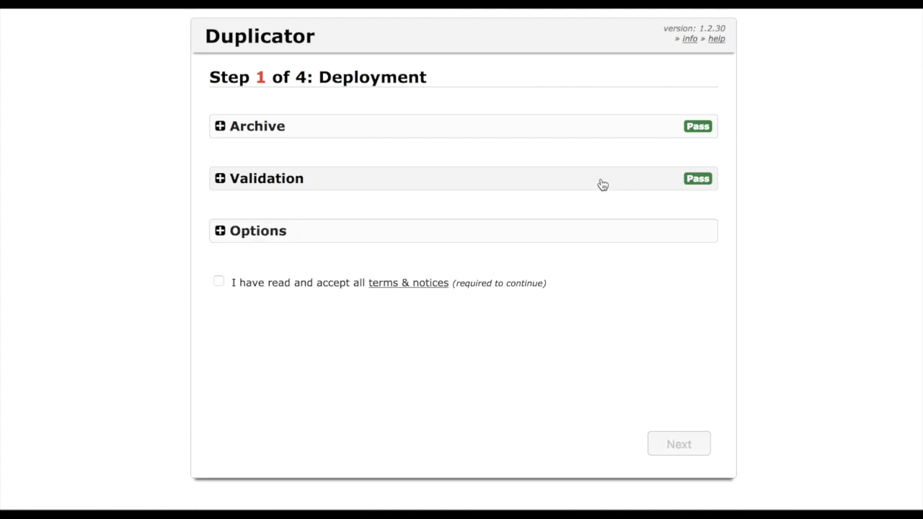
pyautogui.click(288, 232)
pyautogui.scroll(-3, 284, 239)
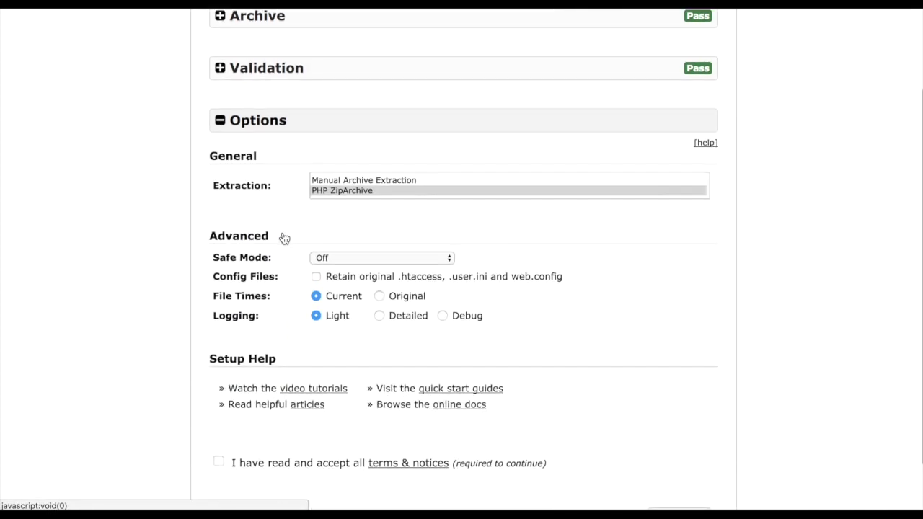
pyautogui.scroll(-1, 284, 239)
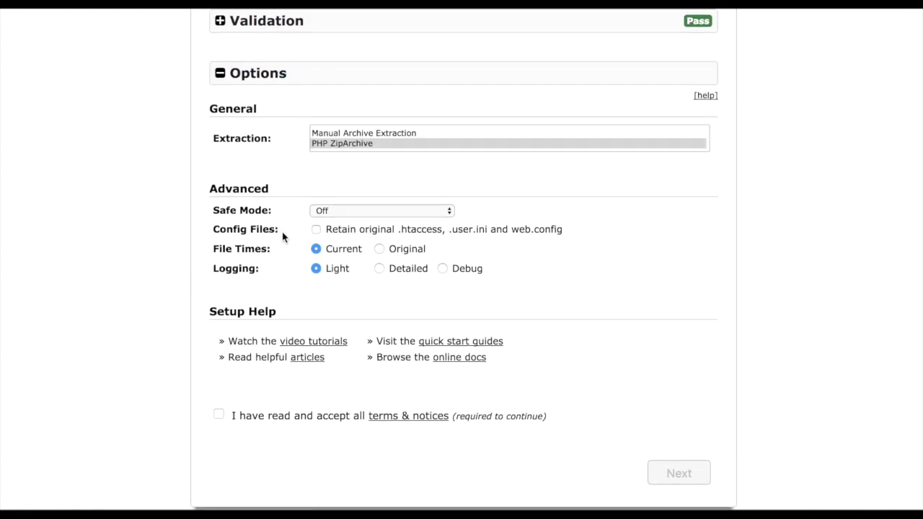
pyautogui.click(260, 78)
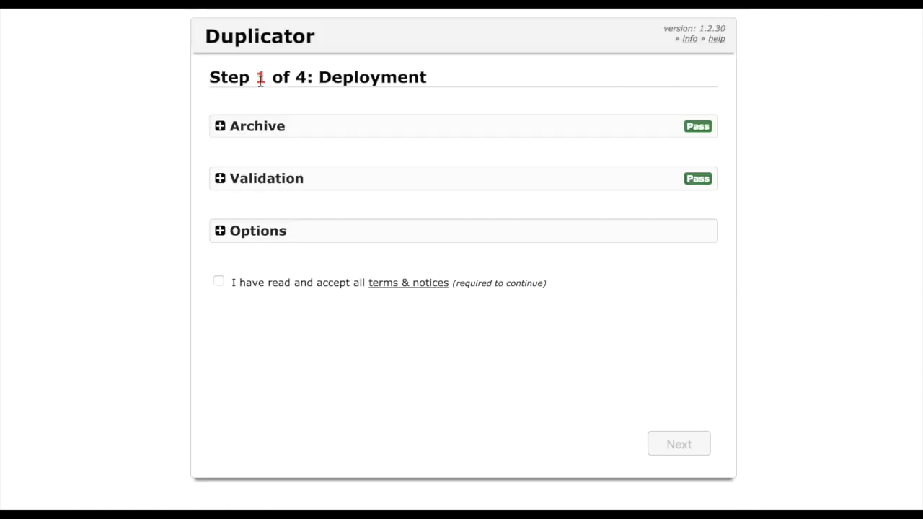
# Accept the installer's terms & notices and proceed to the Install Database step.
pyautogui.click(219, 283)
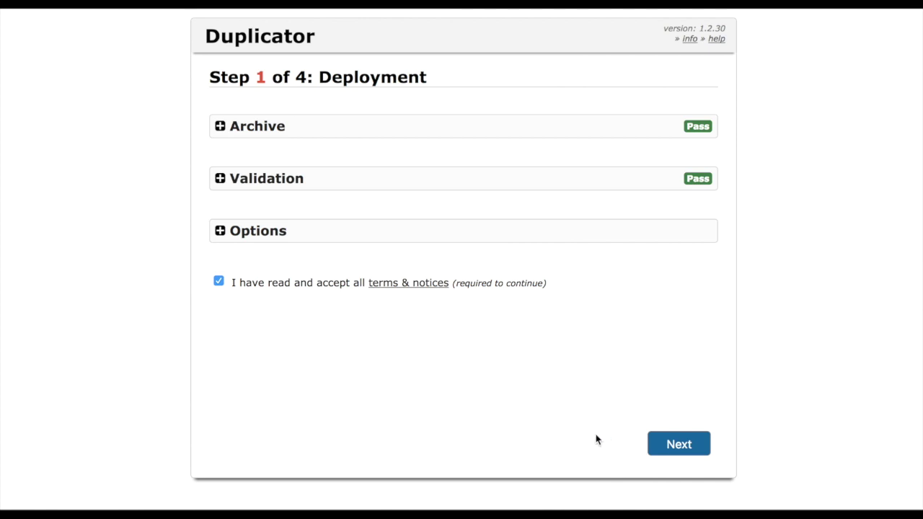
pyautogui.click(650, 447)
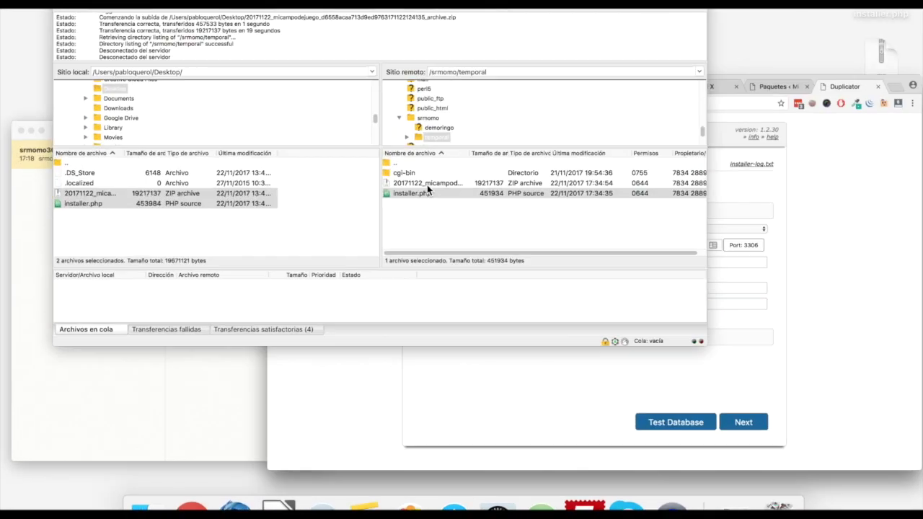
# Refresh the remote temporal folder's listing in FileZilla and return to the installer's Install Database step in the browser.
pyautogui.click(422, 193)
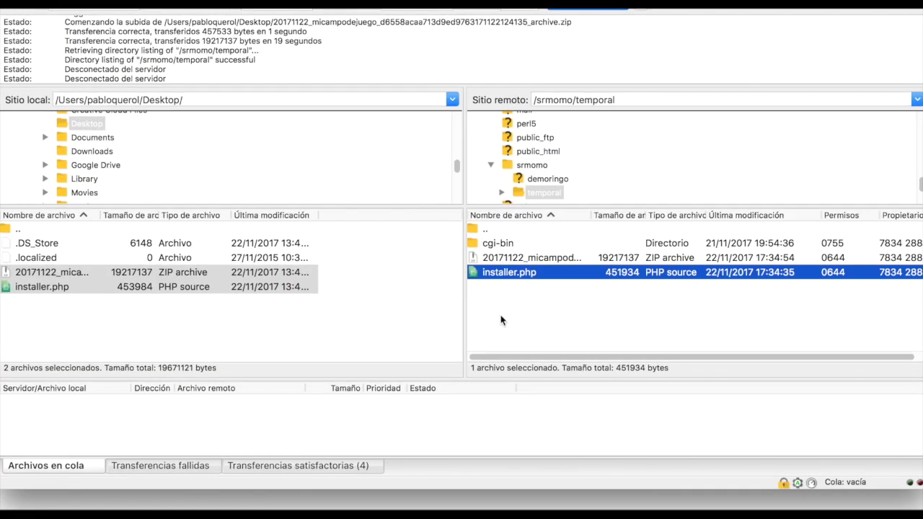
pyautogui.rightClick(503, 320)
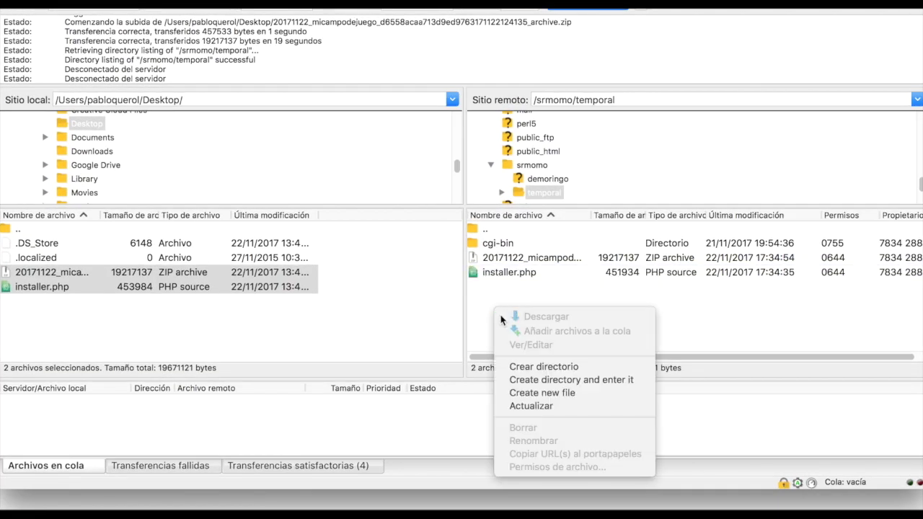
pyautogui.click(518, 409)
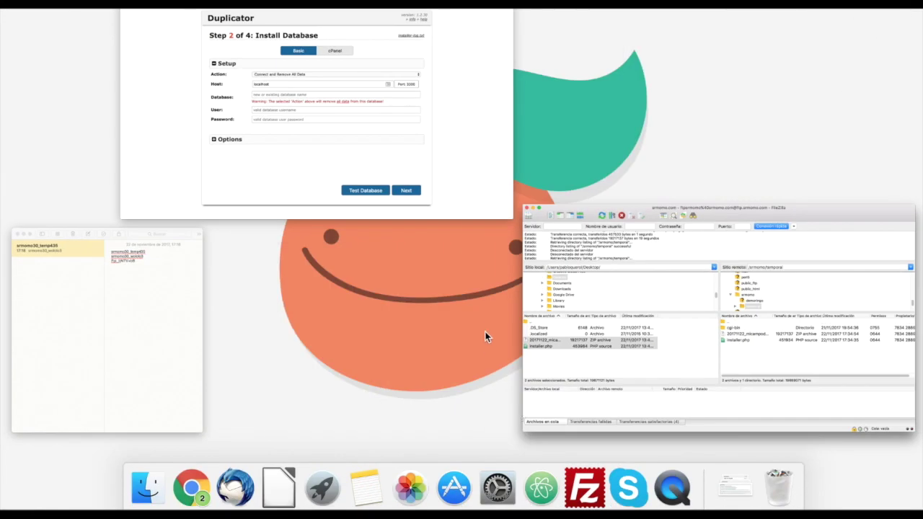
pyautogui.click(350, 149)
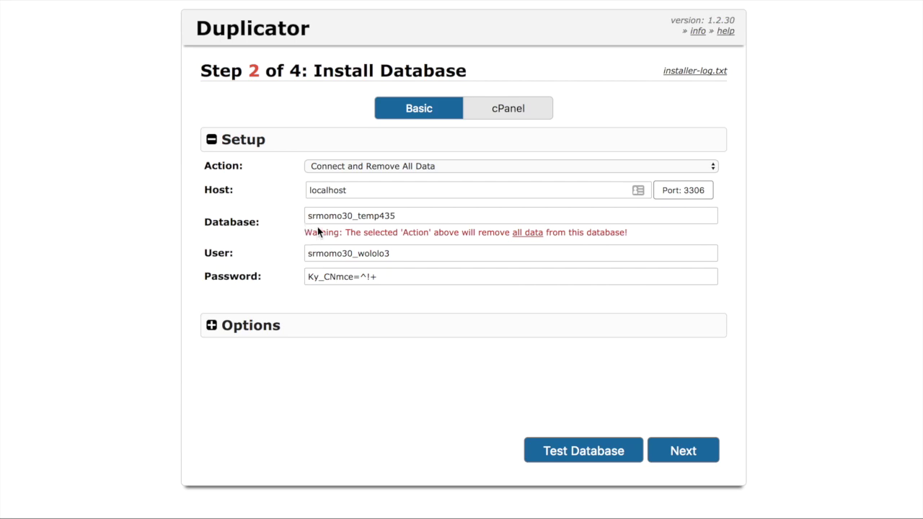
# Switch to FileZilla and examine the extracted WordPress folders and files in the remote temporal folder.
pyautogui.hotkey('ctrl', 'Up')
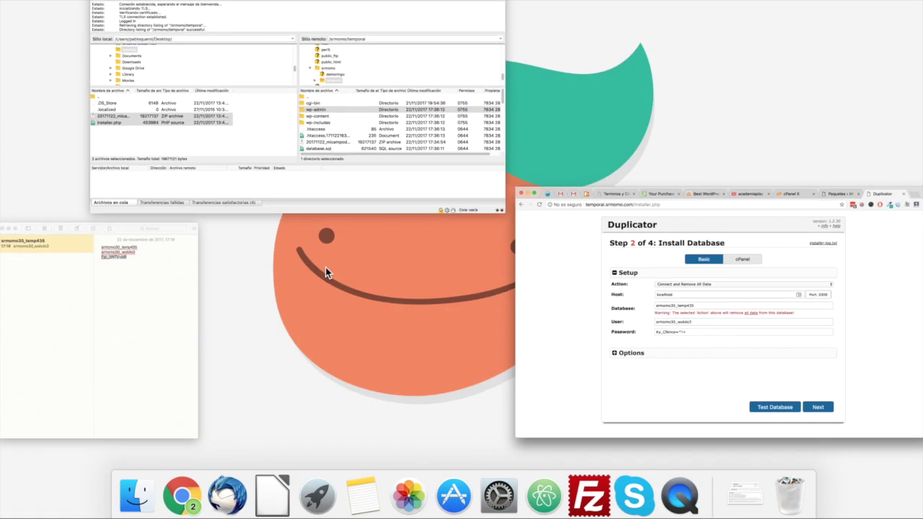
pyautogui.click(391, 196)
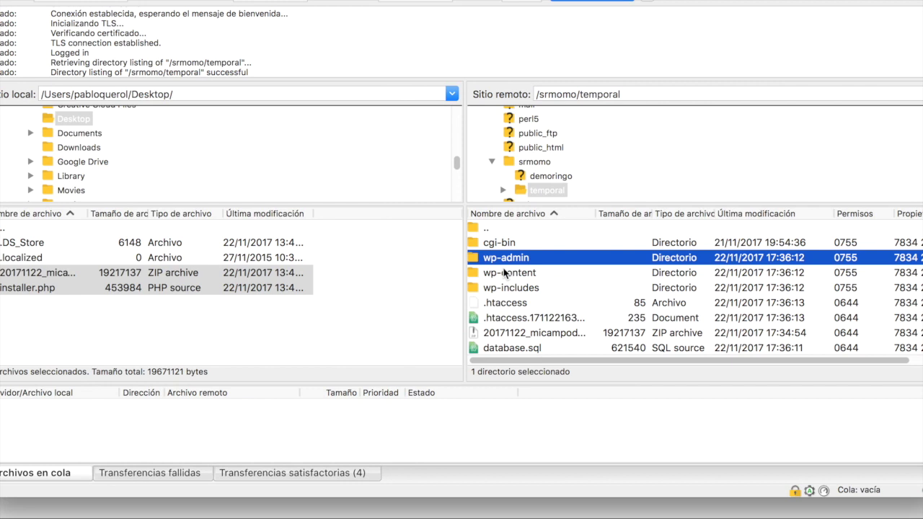
pyautogui.scroll(-2, 507, 272)
pyautogui.scroll(-4, 507, 272)
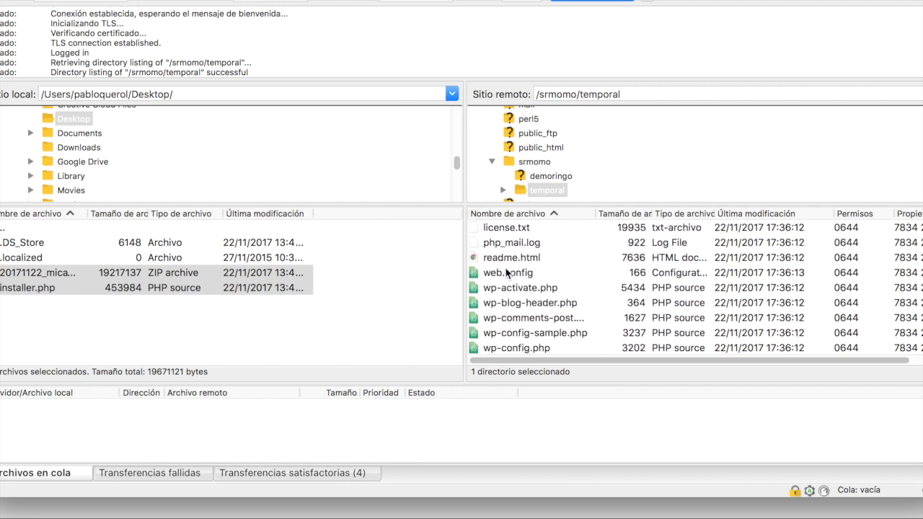
pyautogui.scroll(-4, 507, 272)
pyautogui.scroll(4, 507, 272)
pyautogui.scroll(5, 507, 271)
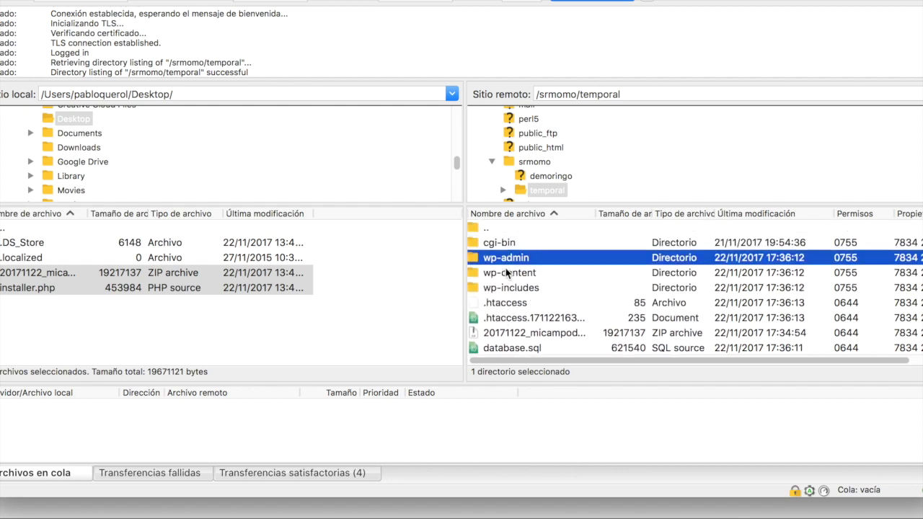
pyautogui.scroll(-2, 507, 272)
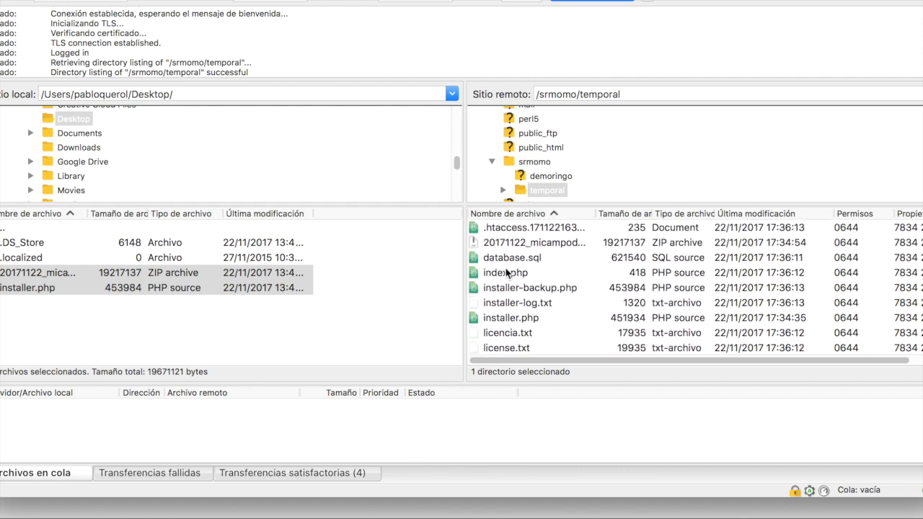
# Return to the installer in the browser and test the database connection with the entered host, database, user and password.
pyautogui.hotkey('ctrl', 'Up')
pyautogui.click(362, 136)
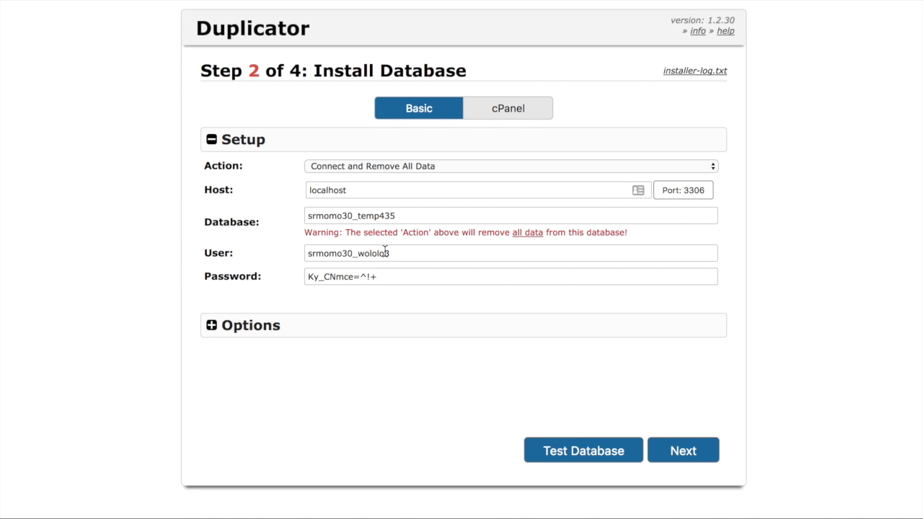
pyautogui.click(555, 452)
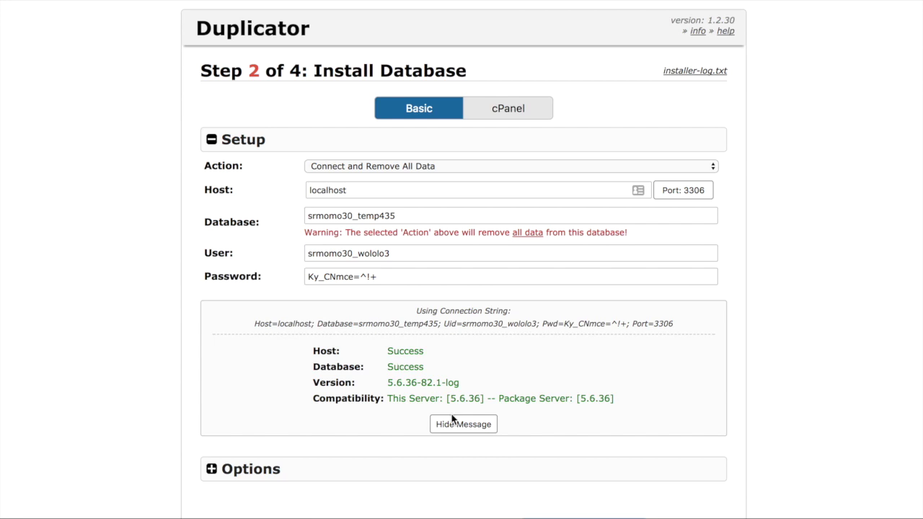
# Review the database options, keep them at their defaults, and run the database installation after checking the settings in the confirmation.
pyautogui.scroll(-1, 344, 404)
pyautogui.click(334, 406)
pyautogui.scroll(-2, 334, 406)
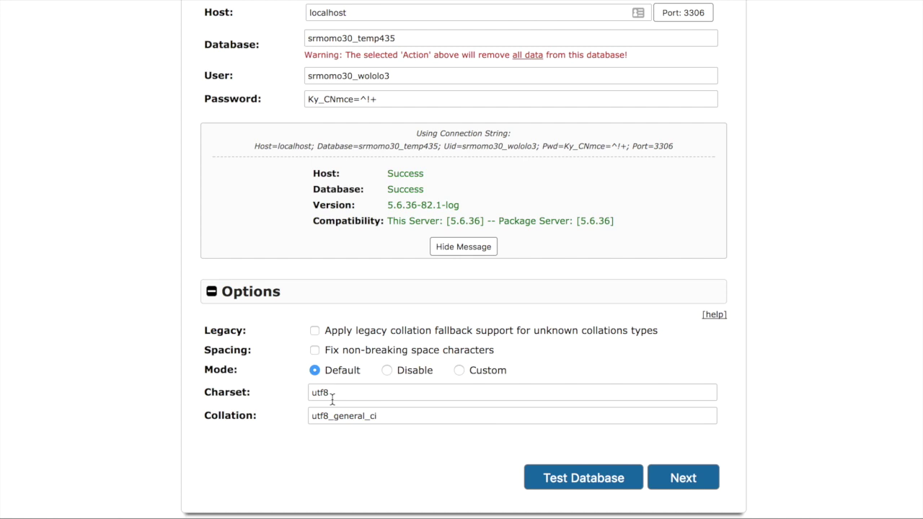
pyautogui.click(258, 300)
pyautogui.click(678, 465)
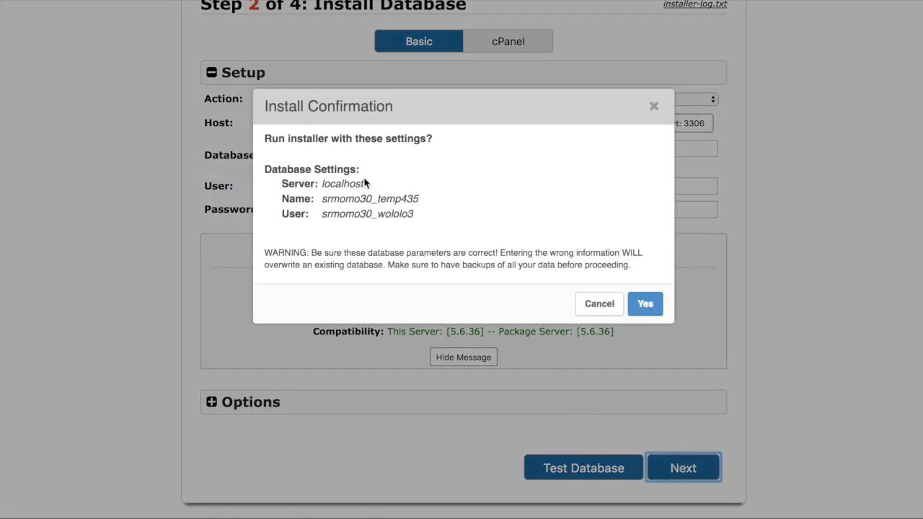
pyautogui.moveTo(416, 214); pyautogui.dragTo(328, 185)
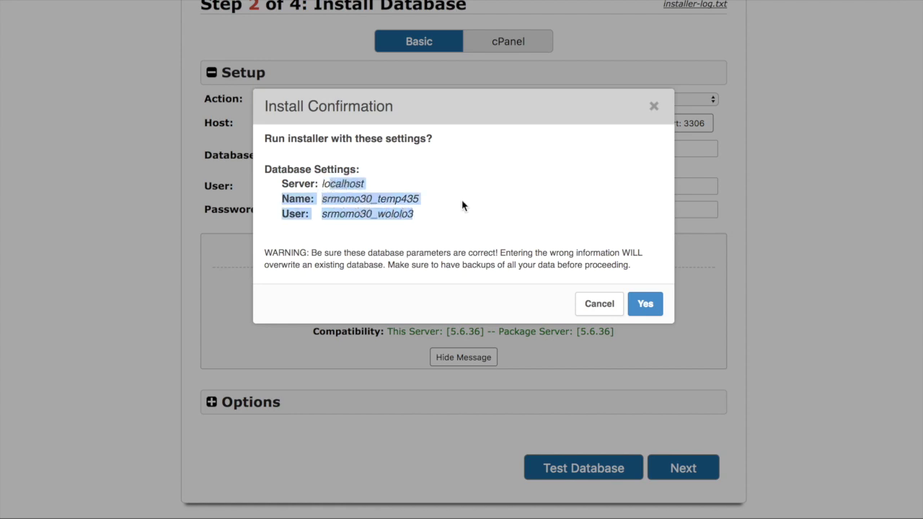
pyautogui.click(644, 304)
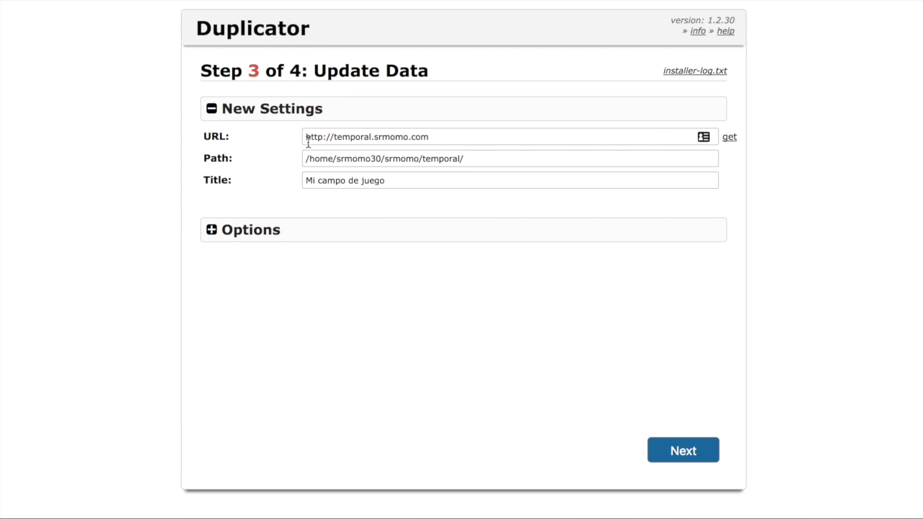
# Review the new URL, path, title and optional admin account and scan settings, and run the data update without changing them.
pyautogui.click(387, 142)
pyautogui.moveTo(429, 138); pyautogui.dragTo(279, 135)
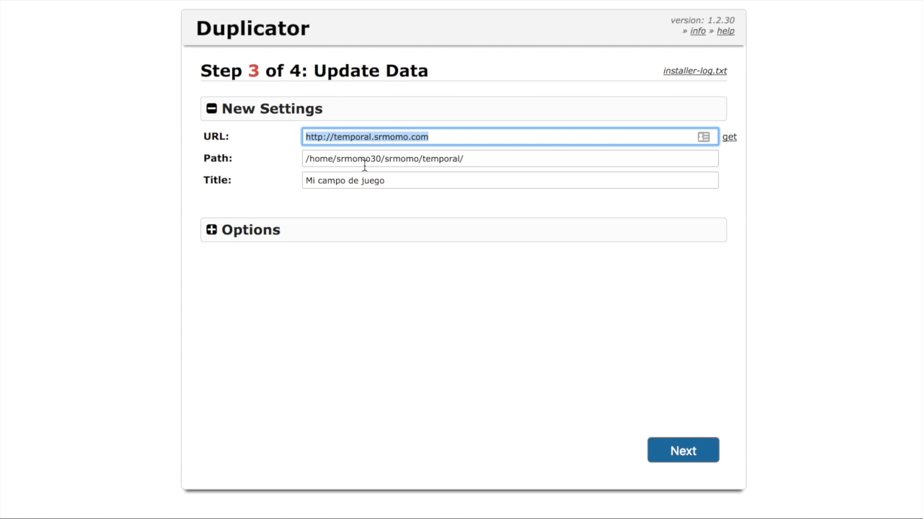
pyautogui.moveTo(305, 159); pyautogui.dragTo(479, 166)
pyautogui.click(479, 166)
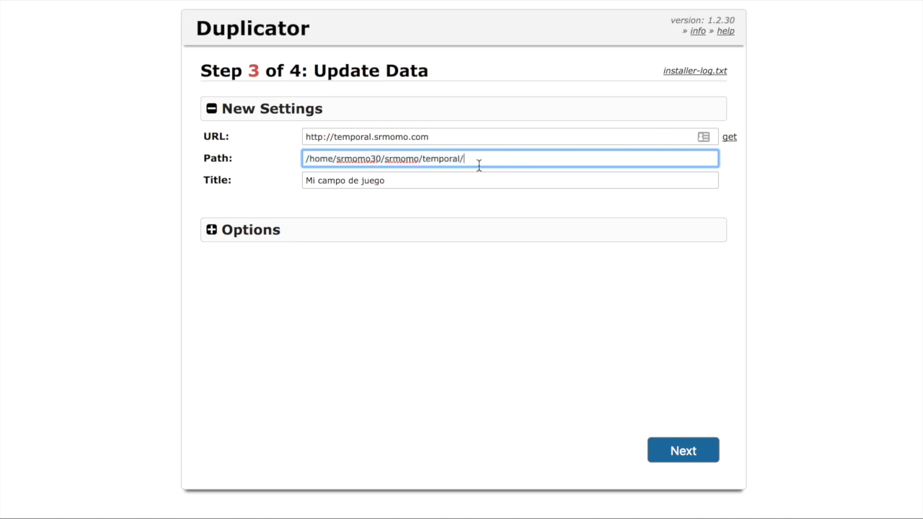
pyautogui.click(427, 181)
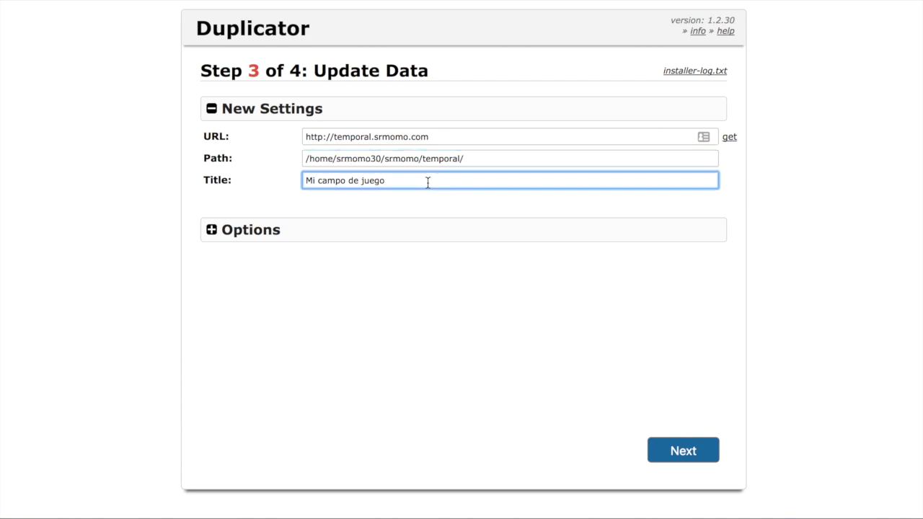
pyautogui.click(391, 232)
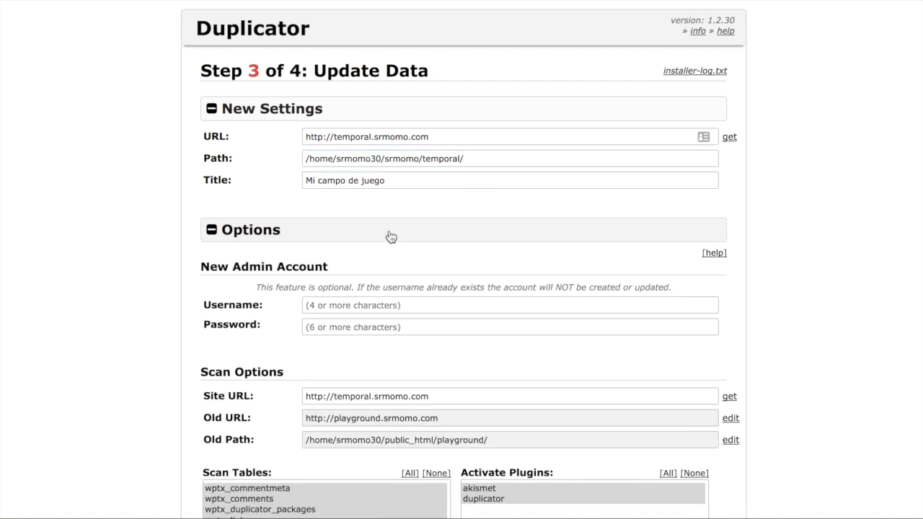
pyautogui.scroll(-2, 391, 237)
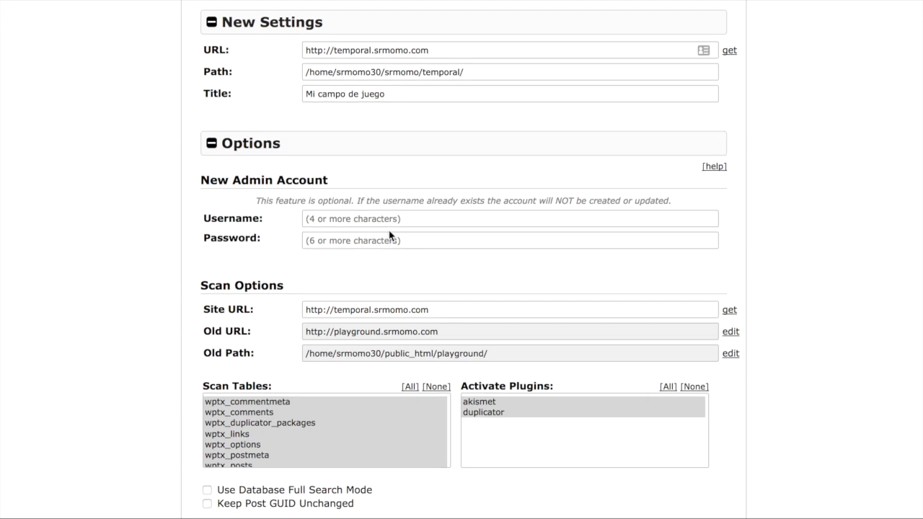
pyautogui.moveTo(211, 180); pyautogui.dragTo(338, 186)
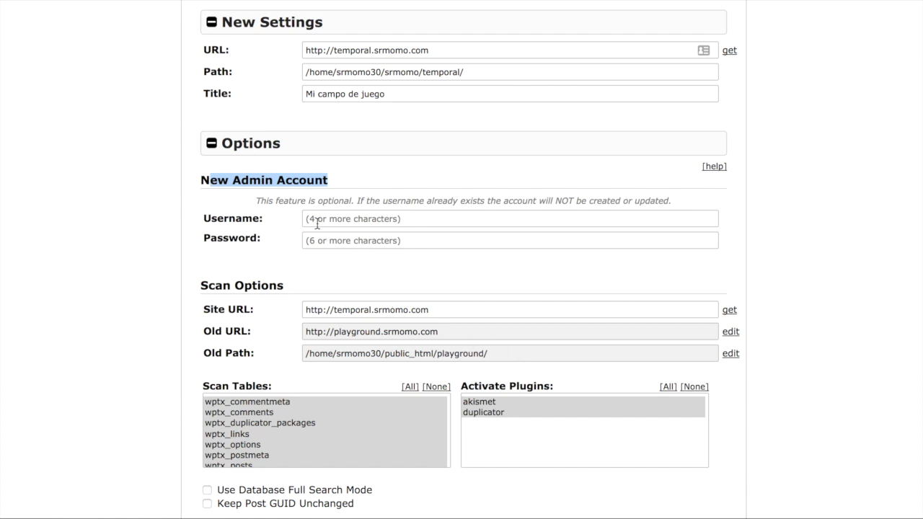
pyautogui.click(255, 143)
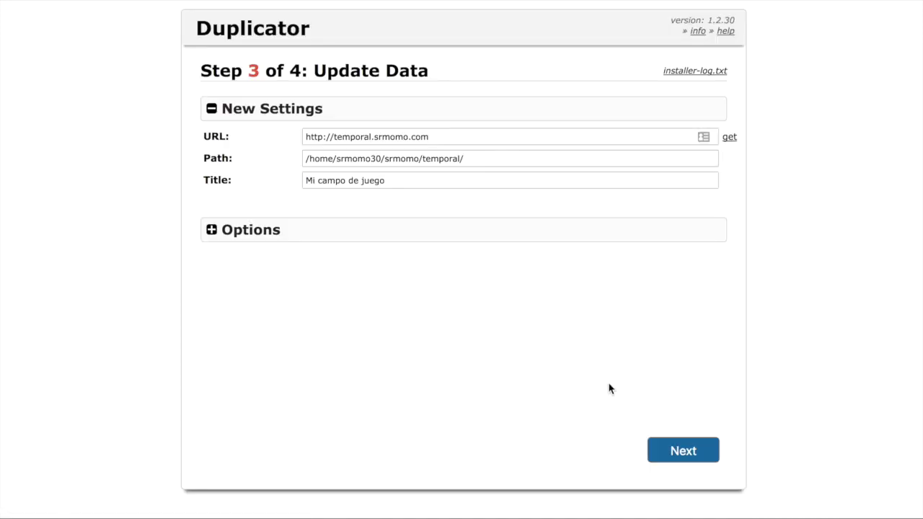
pyautogui.click(673, 453)
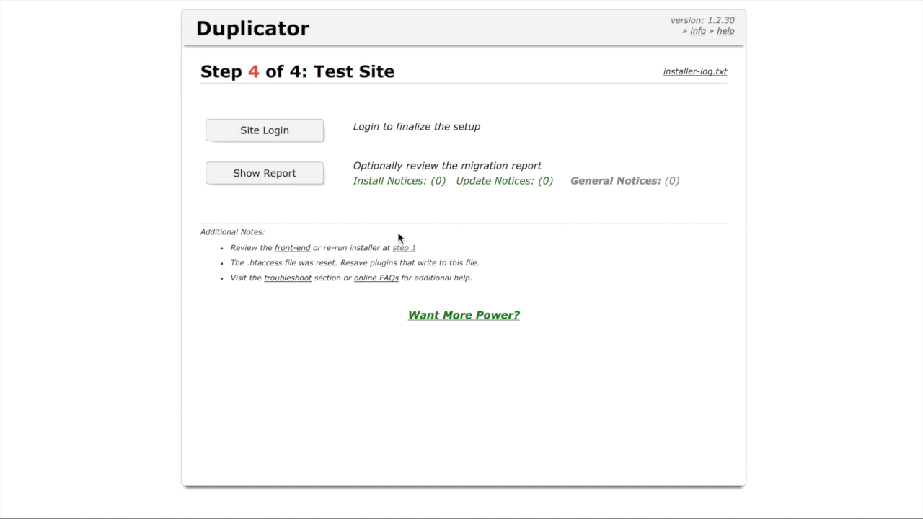
# Check the install and update notices on the Test Site step, and show and hide the migration report.
pyautogui.moveTo(353, 181); pyautogui.dragTo(552, 183)
pyautogui.click(552, 183)
pyautogui.click(310, 179)
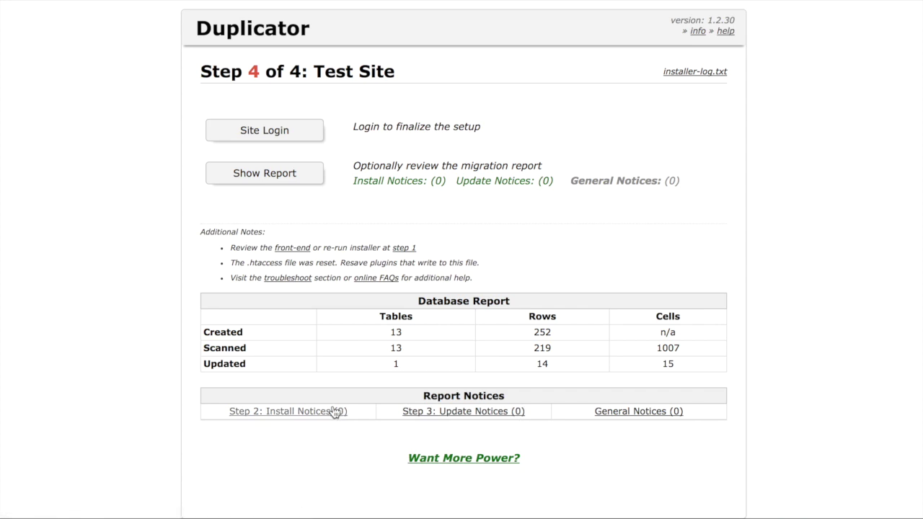
pyautogui.click(280, 185)
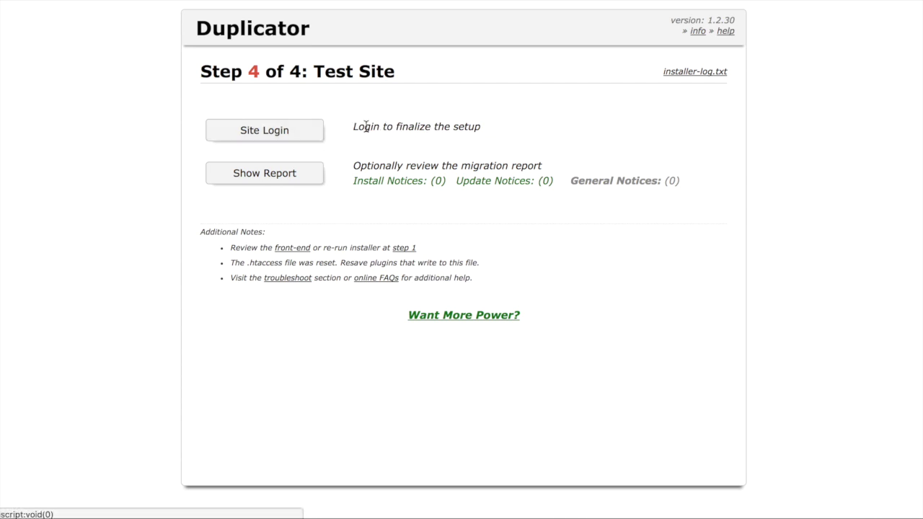
# Open the migrated site's login from the installer and sign in to WordPress with the prefilled credentials.
pyautogui.click(304, 133)
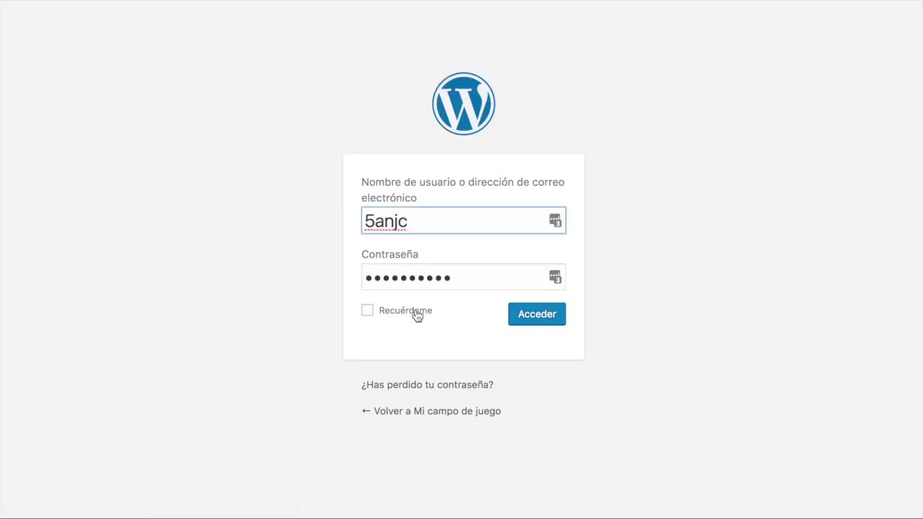
pyautogui.click(522, 325)
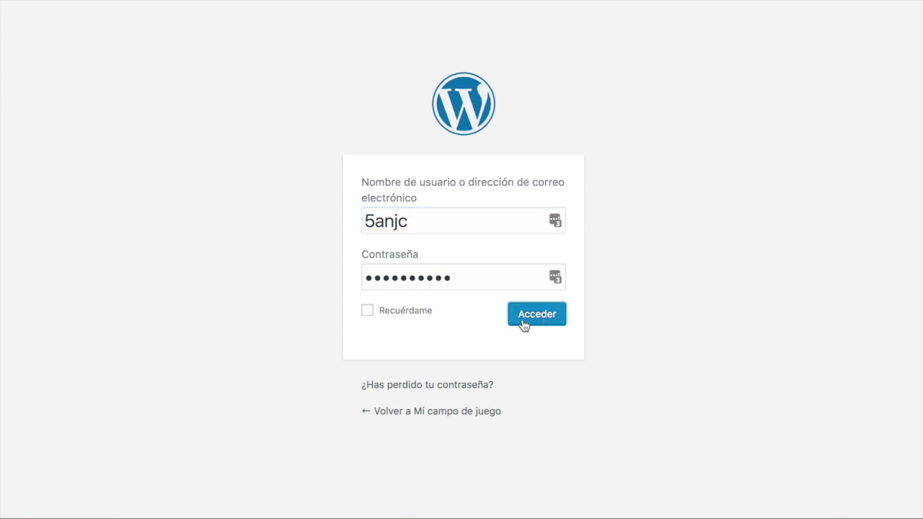